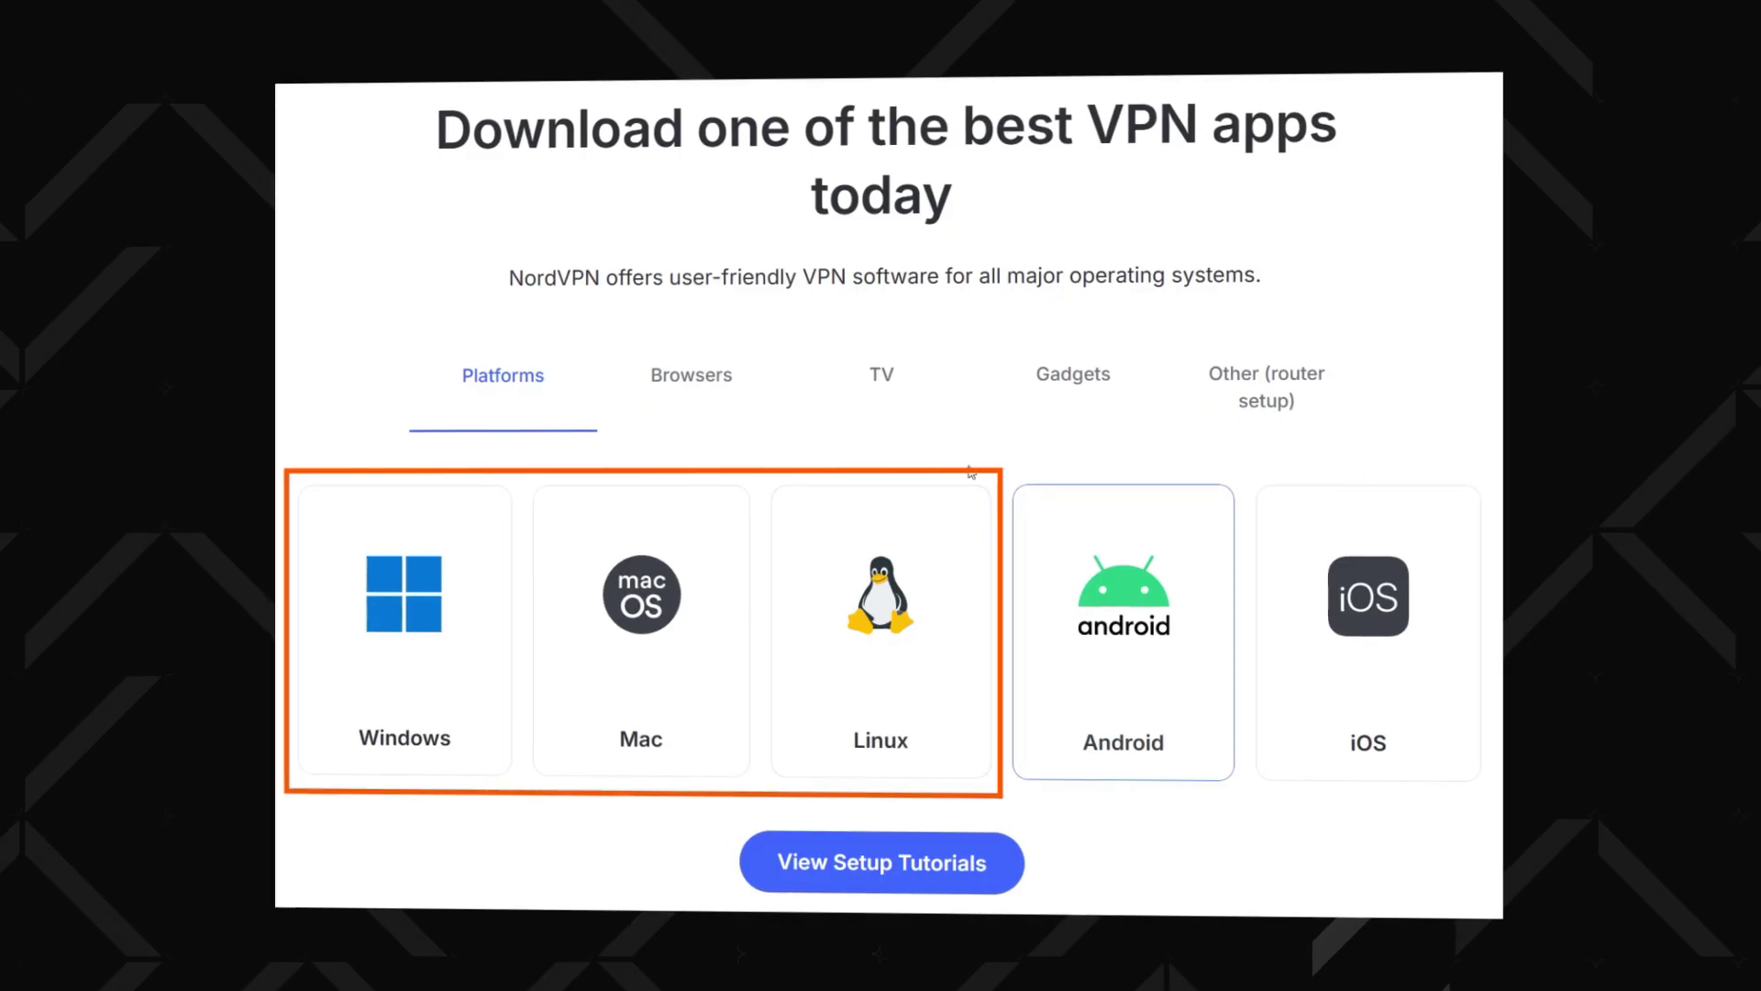
# Sign in by entering the Nord Account e-mail address, then scroll down the page
pyautogui.click(737, 371)
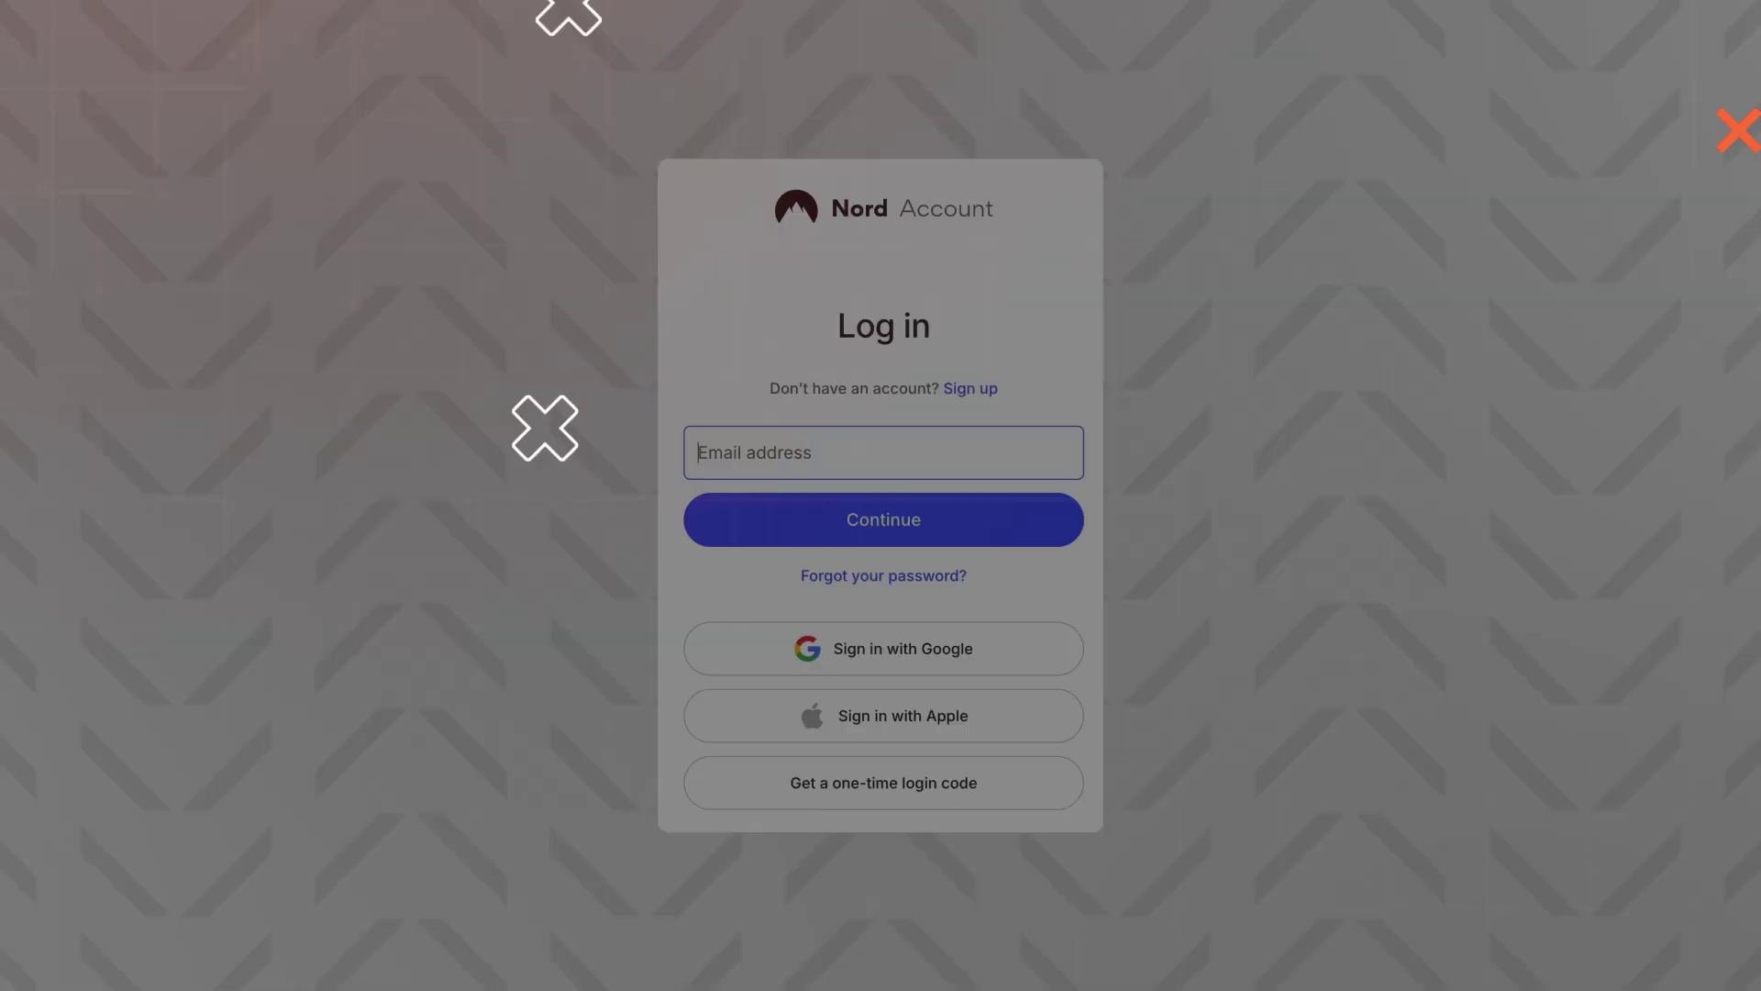
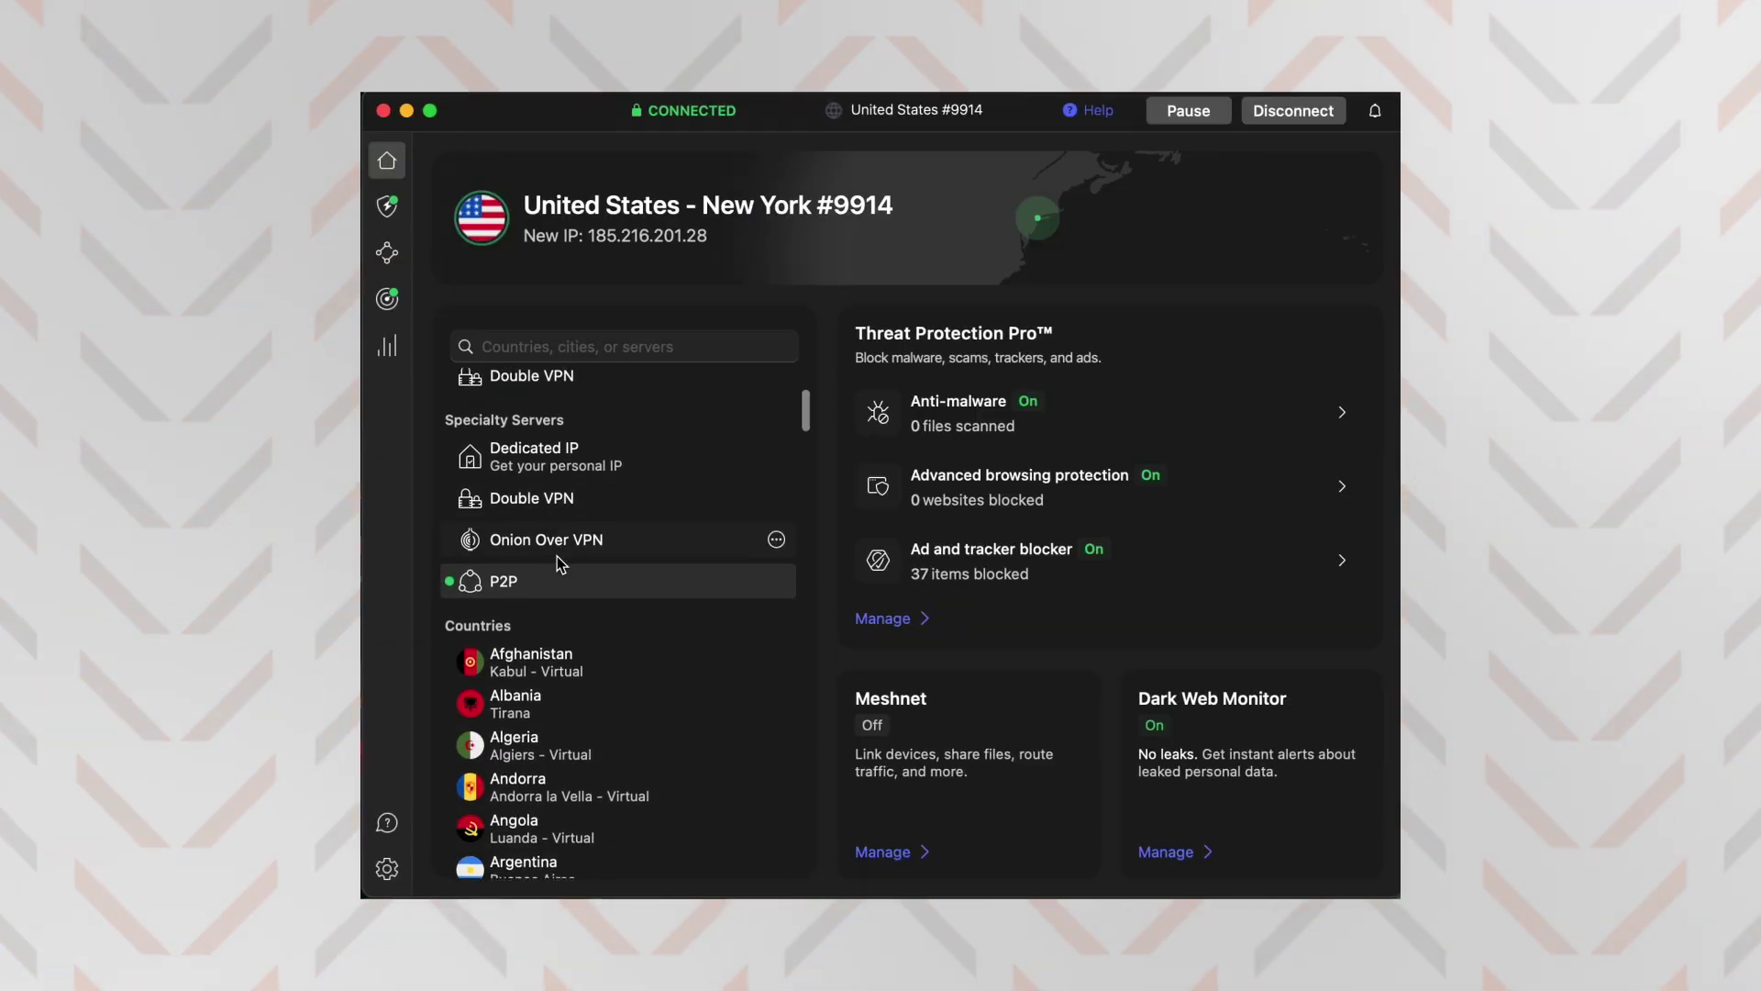
pyautogui.scroll(-2, 558, 561)
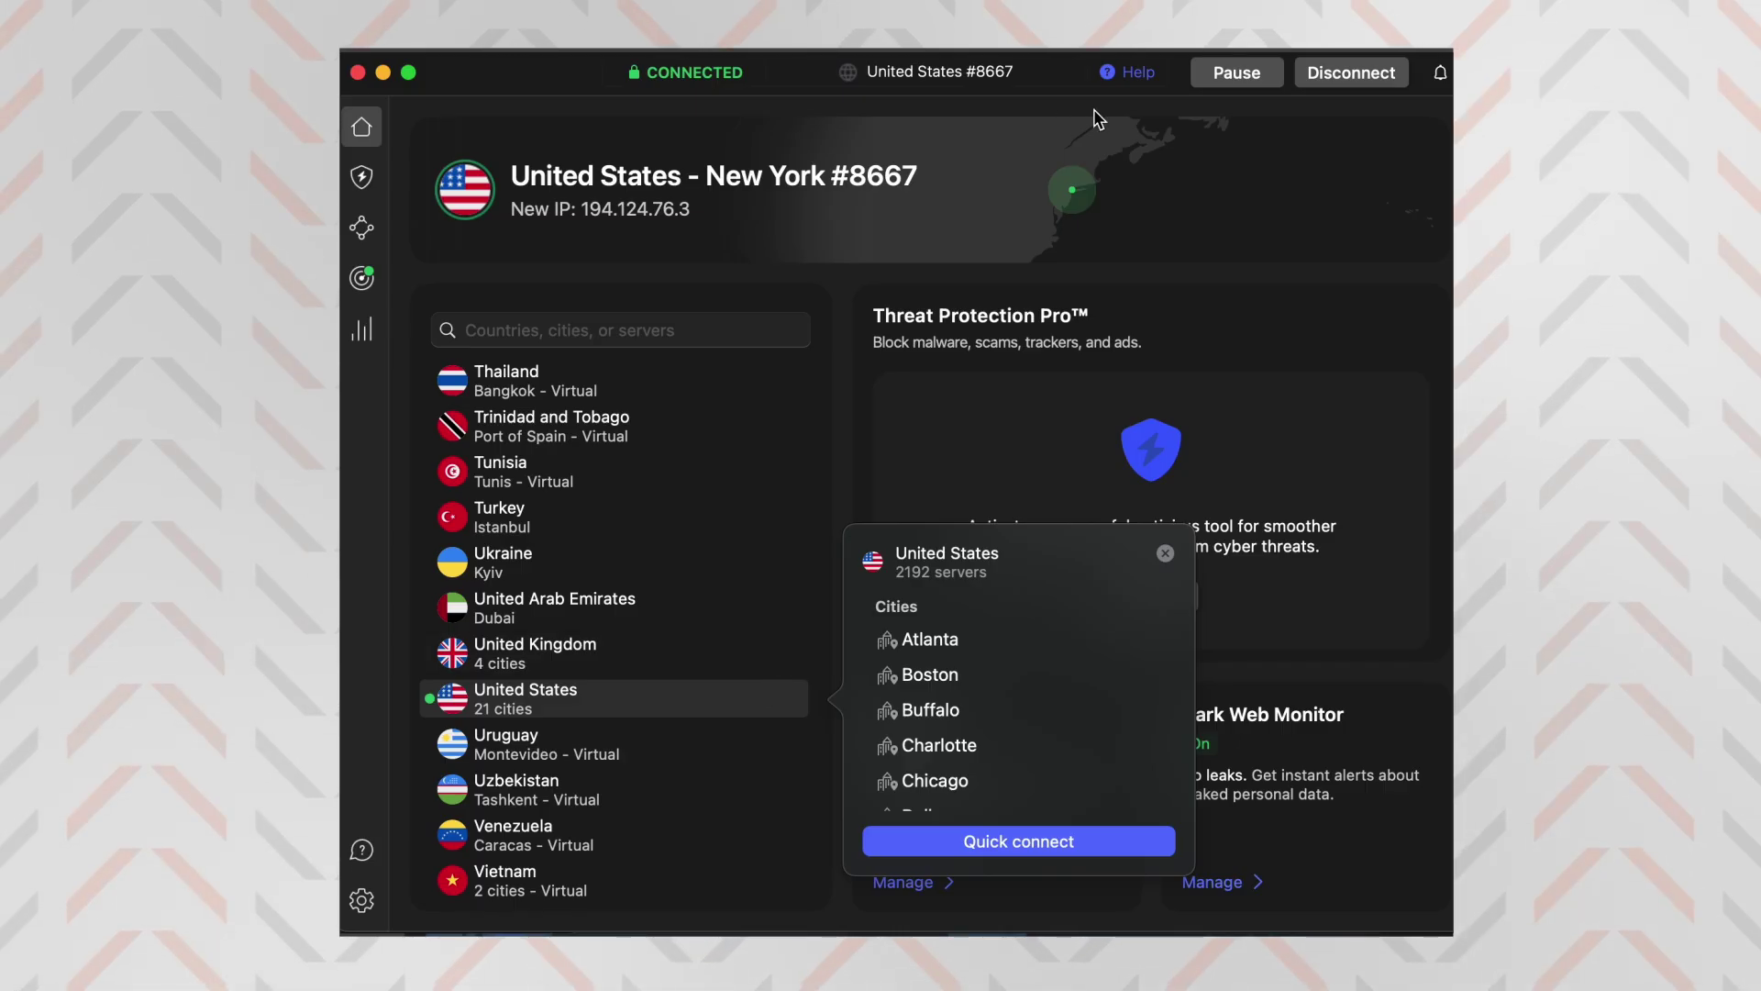
# Search 'Cana', connect to Canada - Montreal #1615, then clear the search field
pyautogui.click(1237, 73)
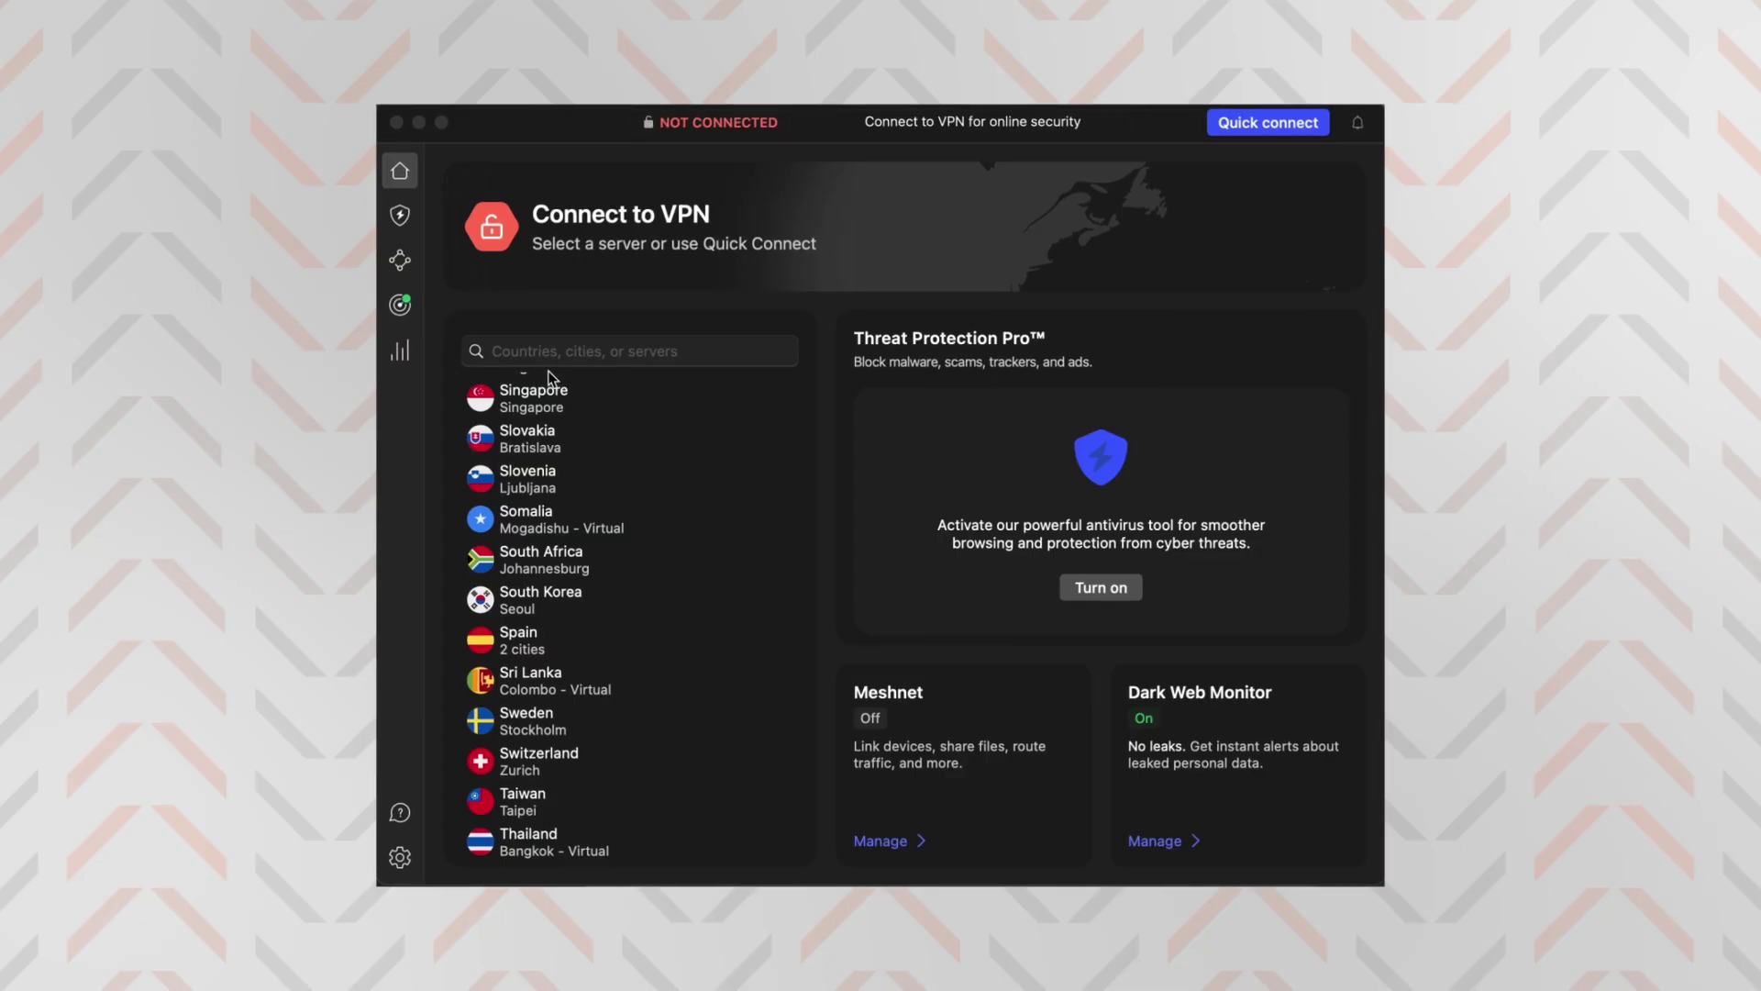
pyautogui.click(555, 360)
pyautogui.write('Cana')
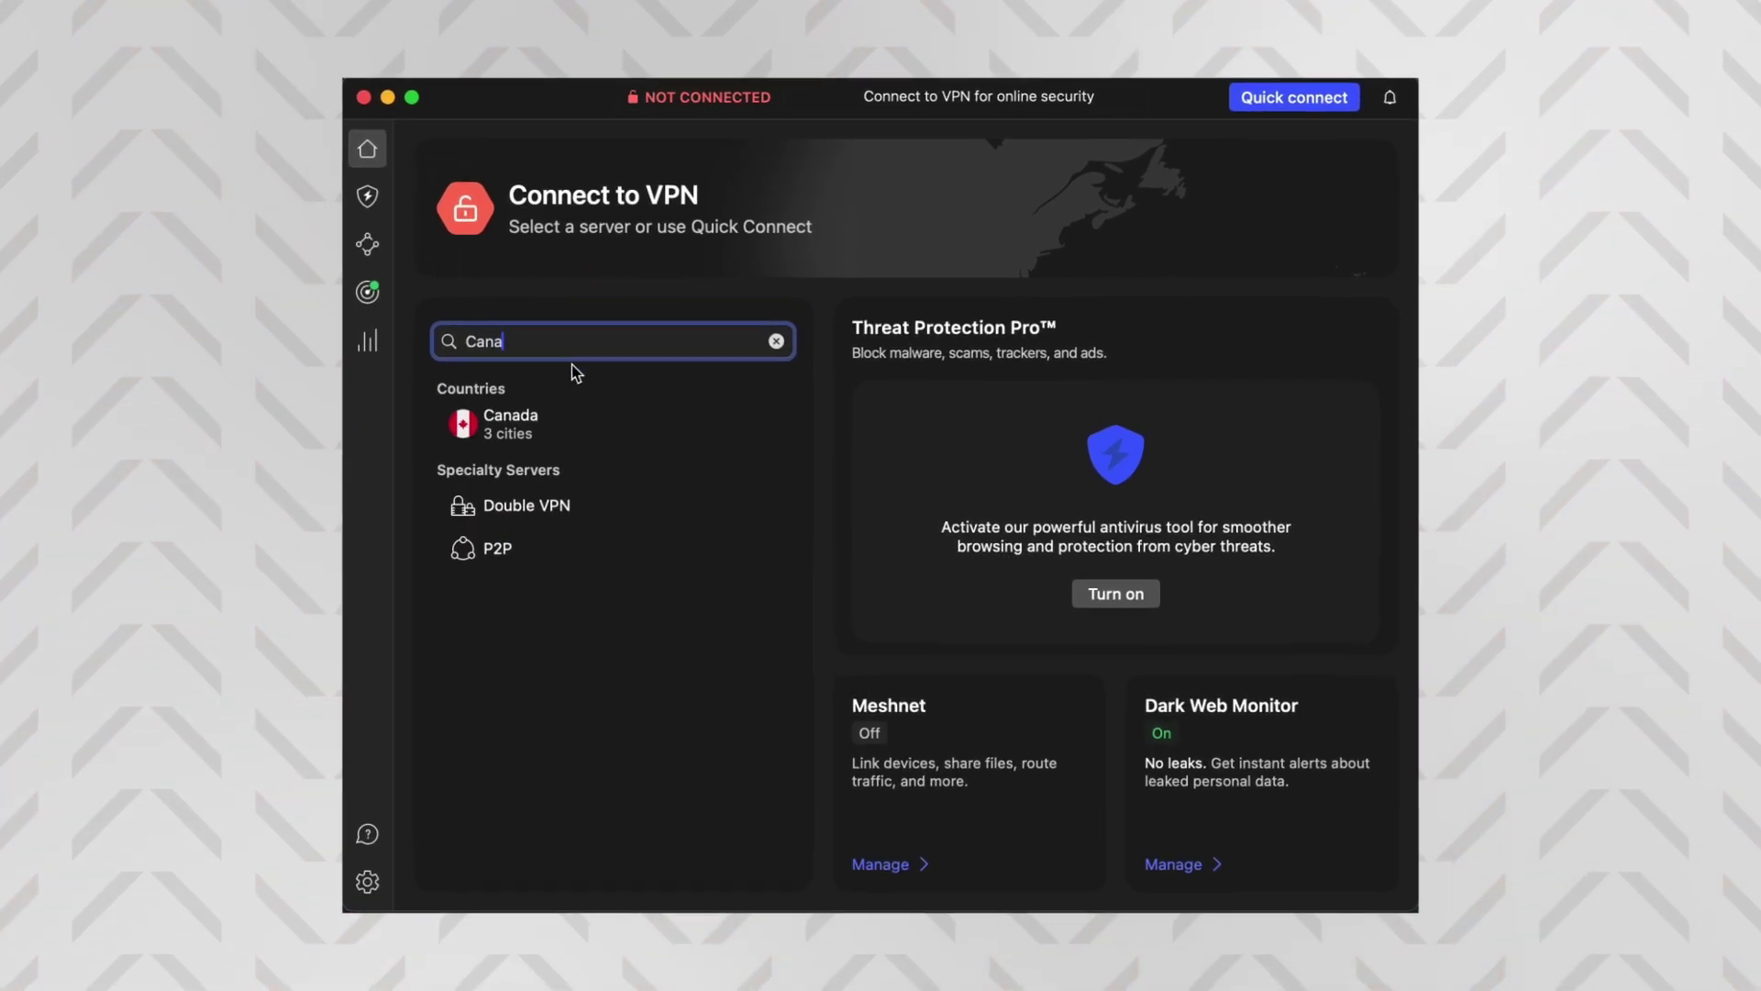
pyautogui.click(542, 437)
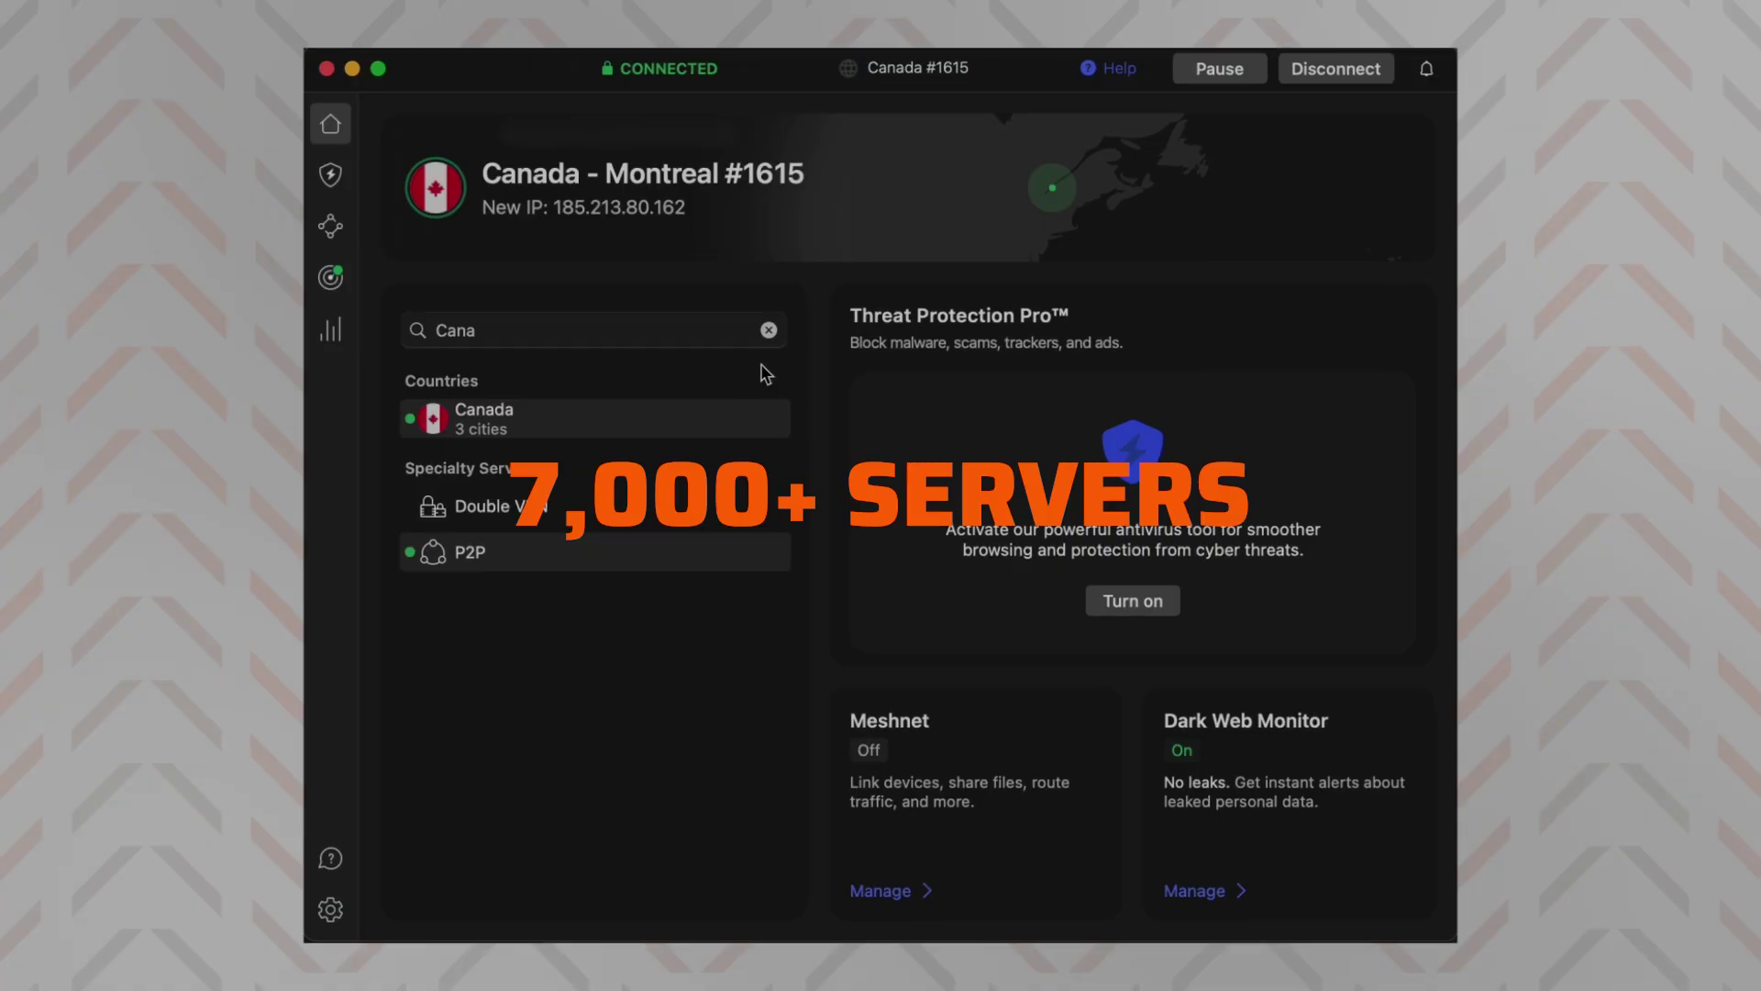
pyautogui.click(774, 345)
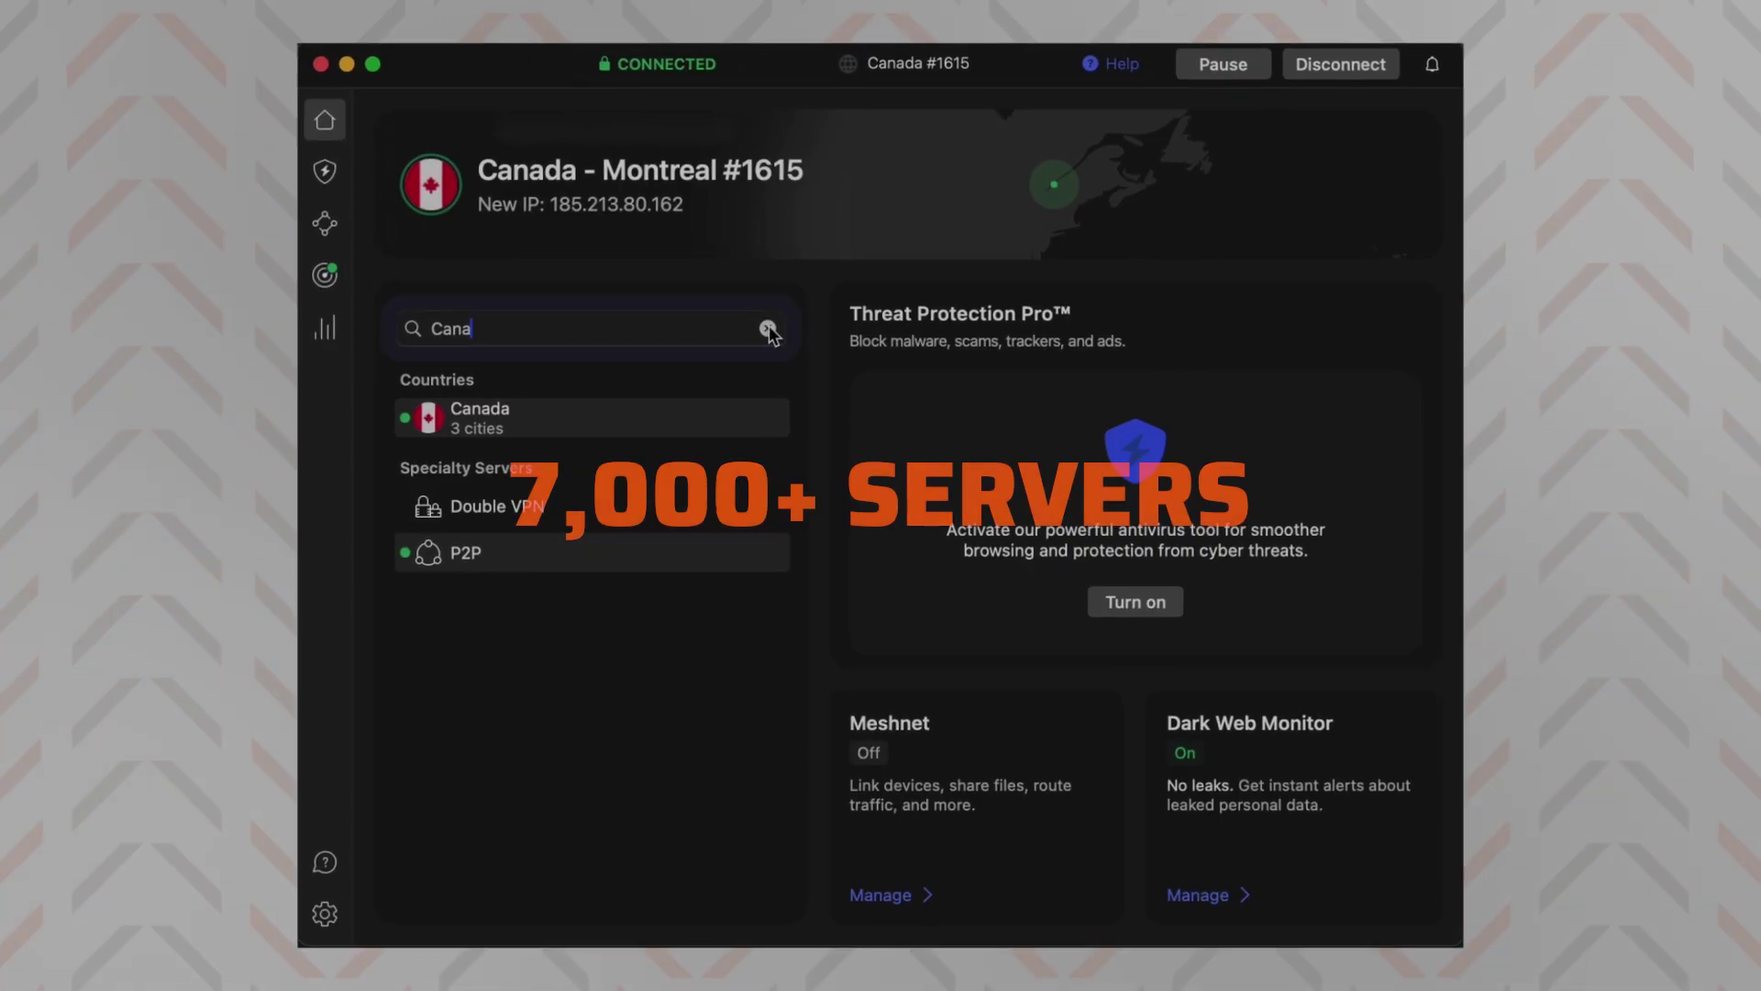
pyautogui.click(767, 330)
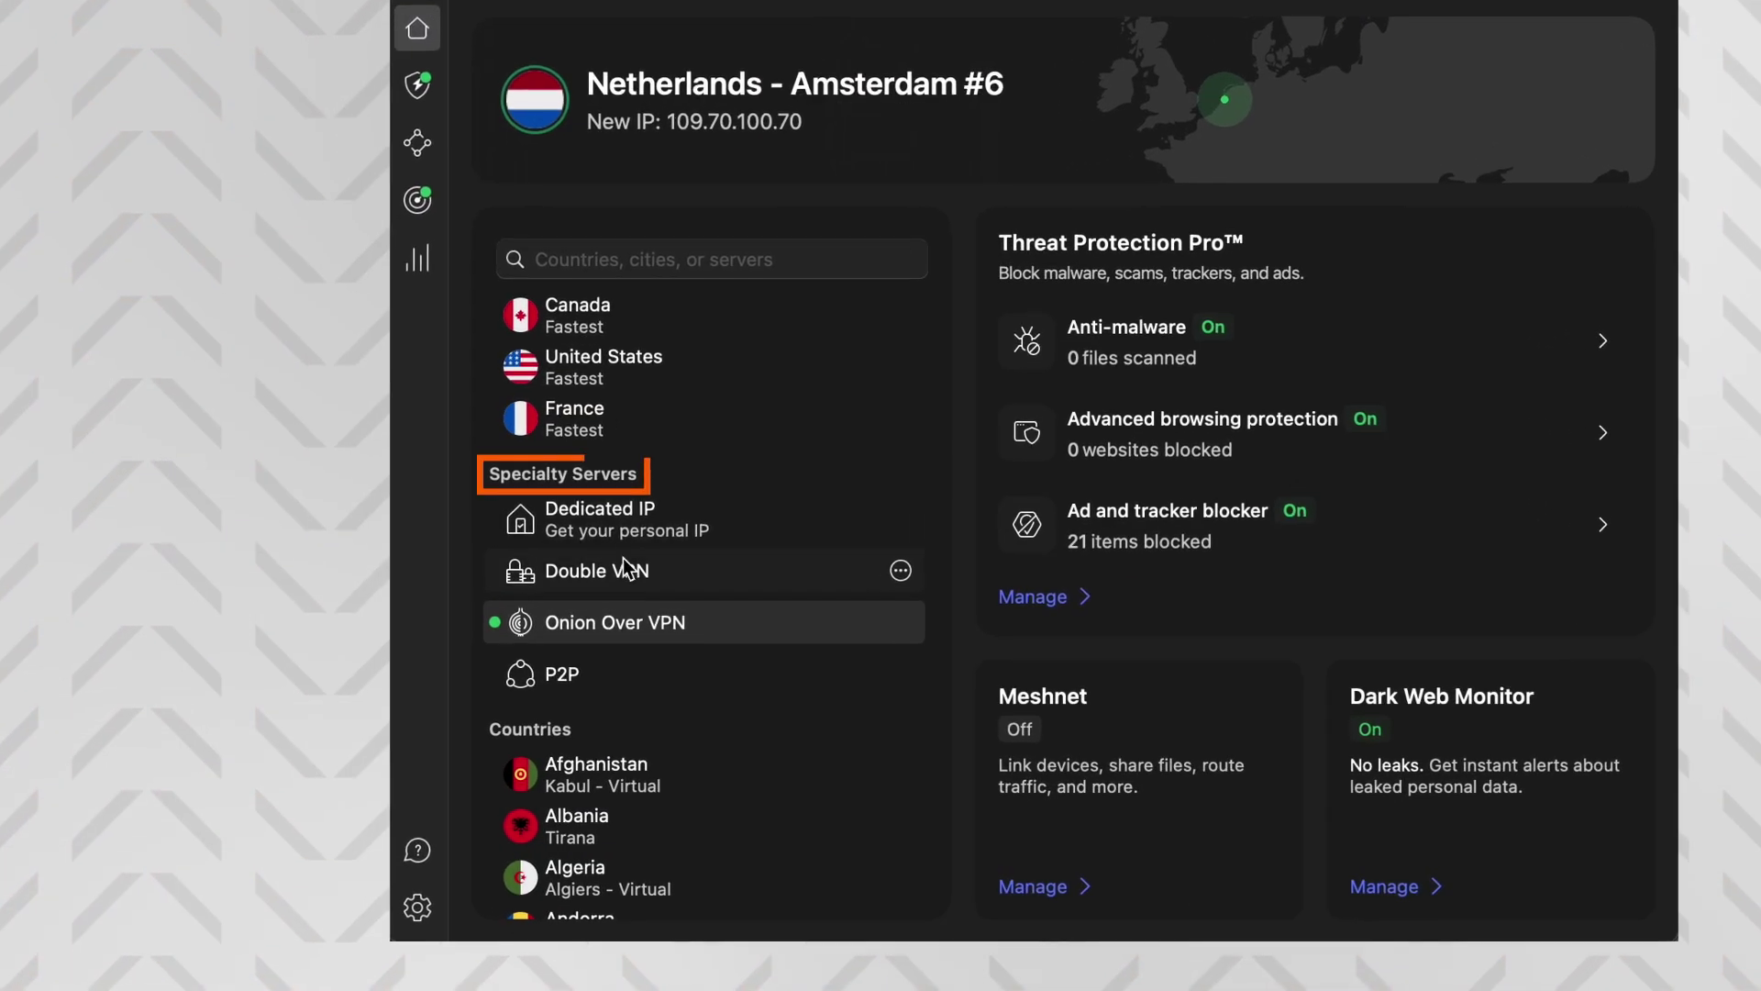
# Connect via Double VPN to Switzerland - Zurich #20 and check Double VPN and Onion Over VPN countries
pyautogui.click(642, 570)
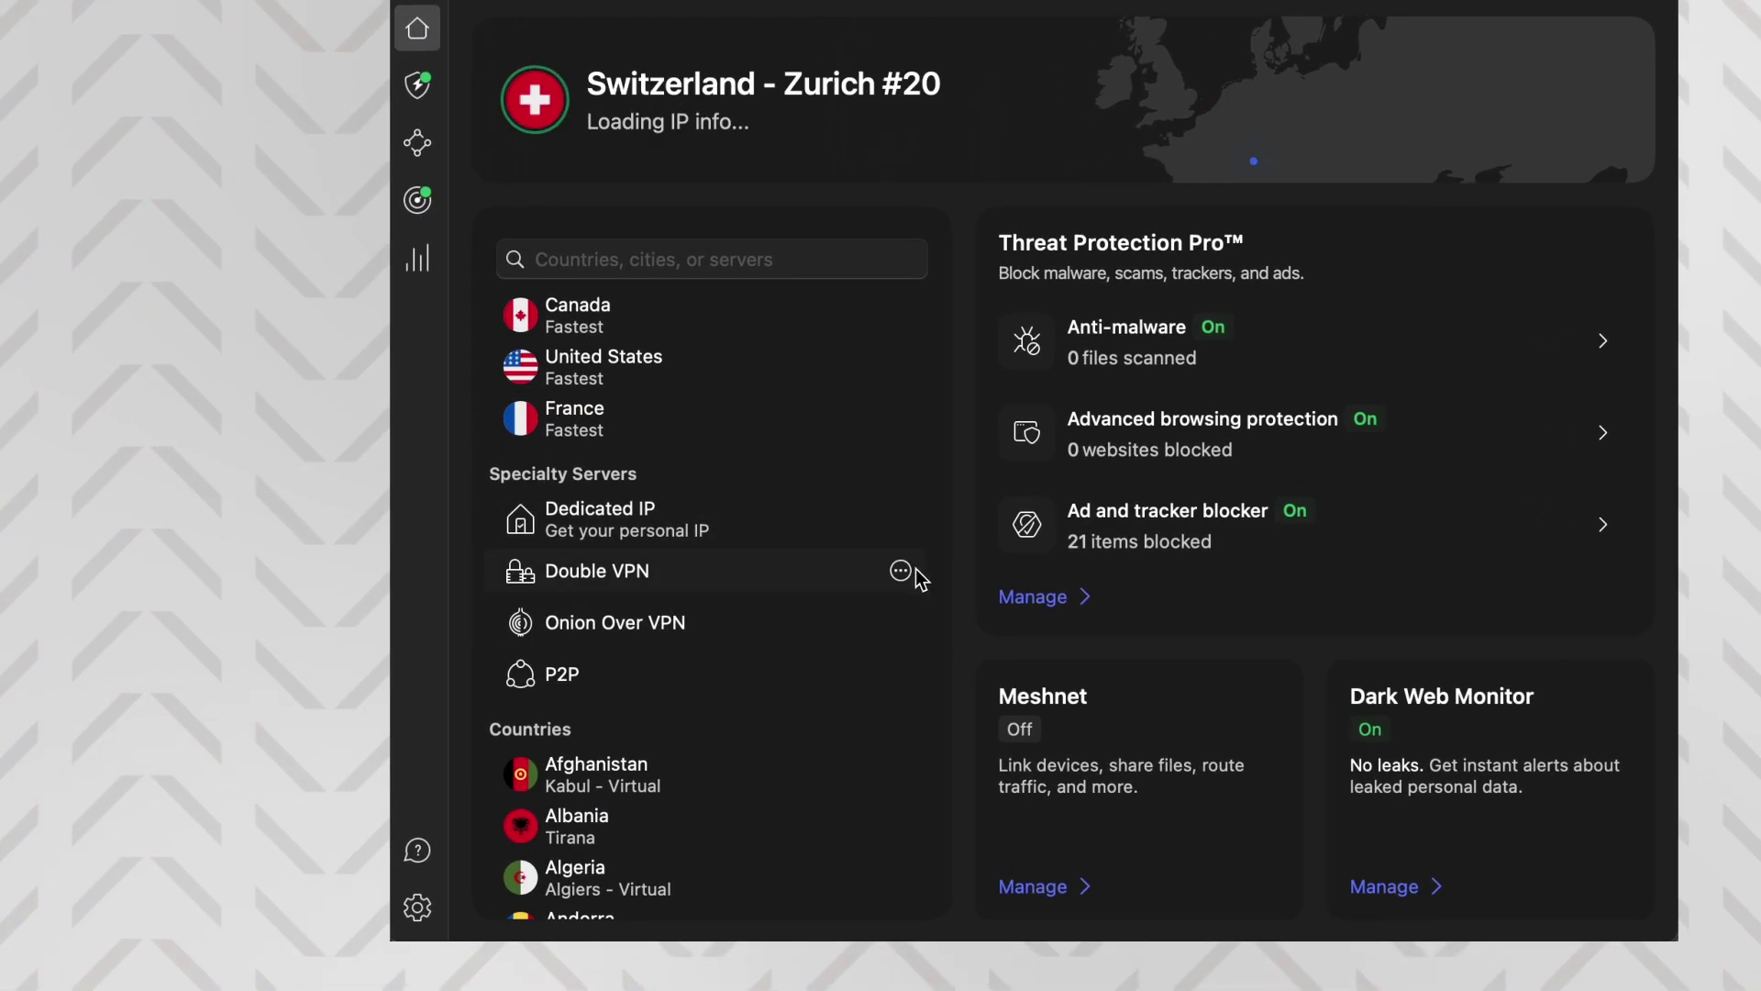
pyautogui.click(901, 625)
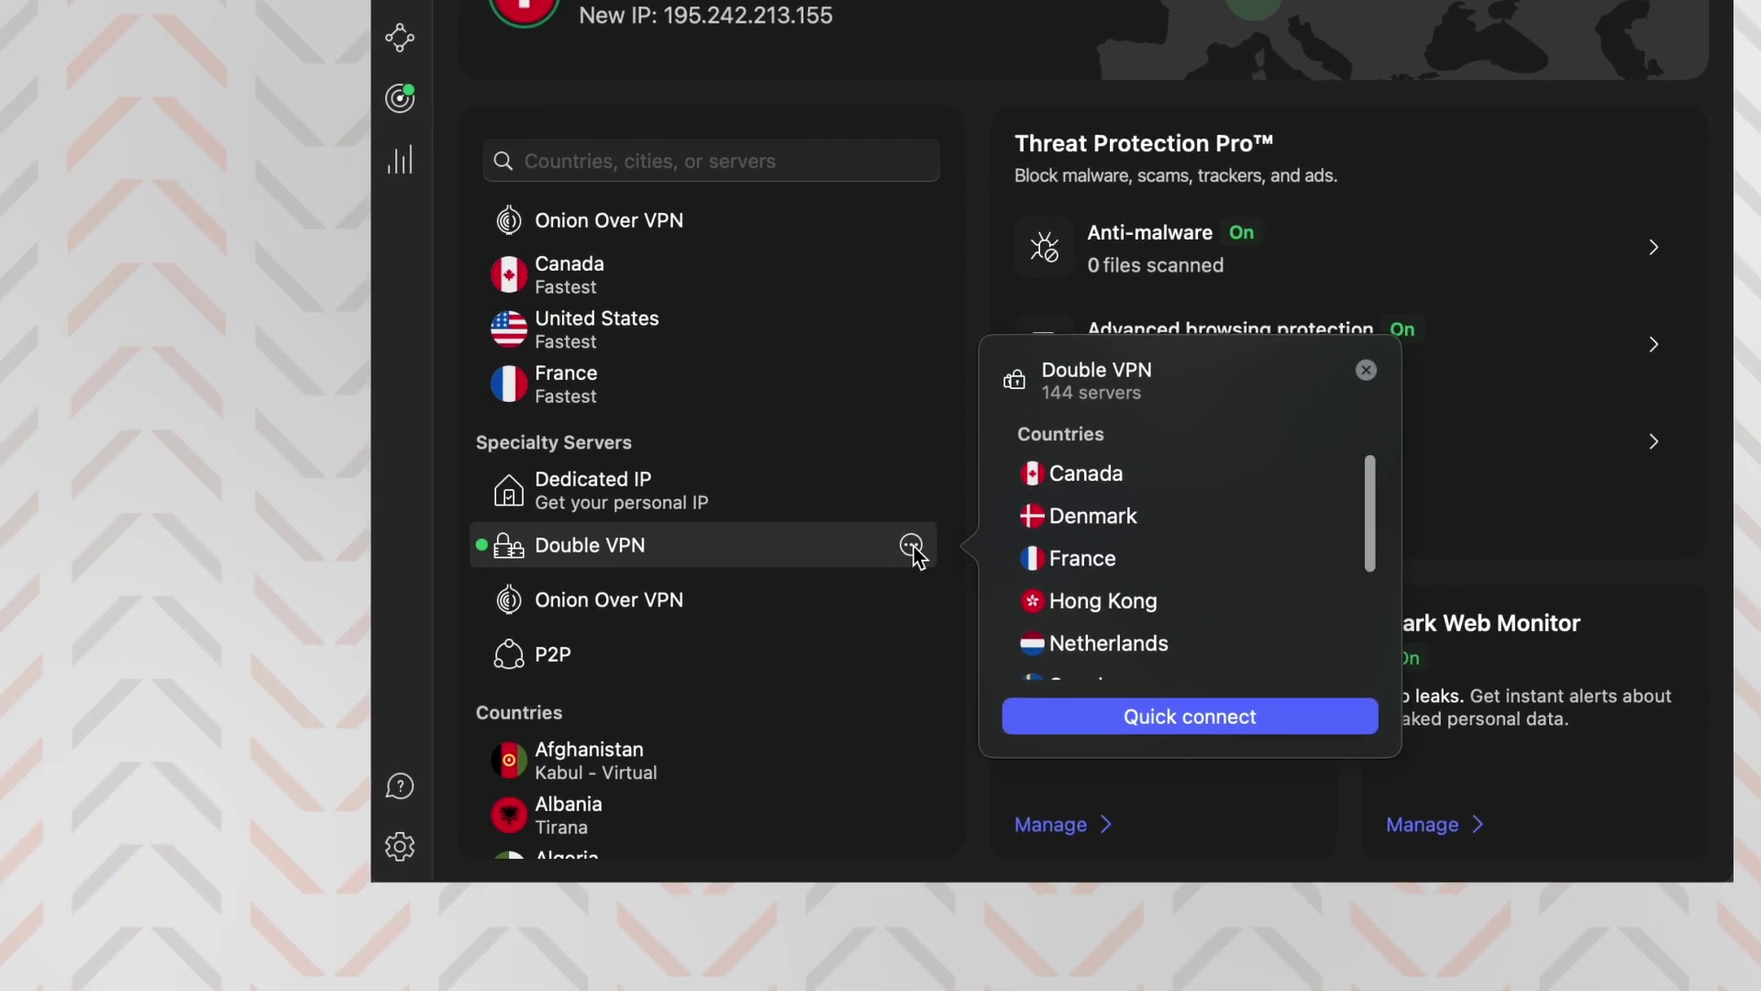
pyautogui.click(901, 624)
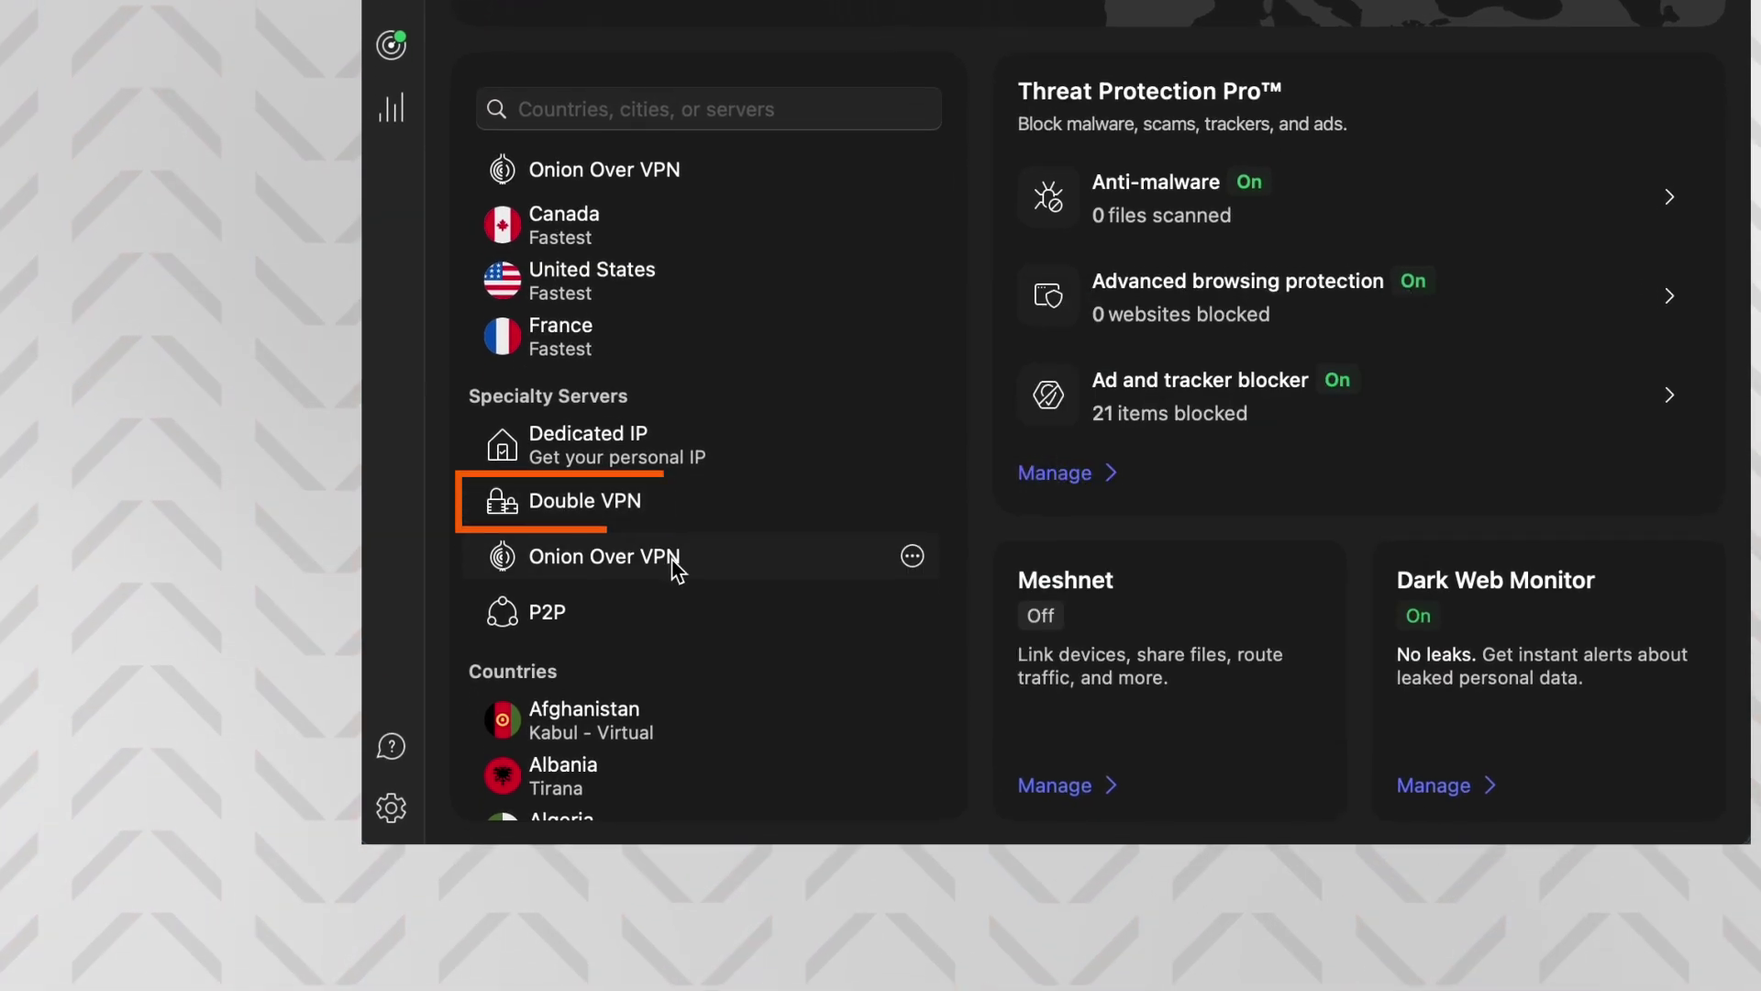
pyautogui.click(912, 494)
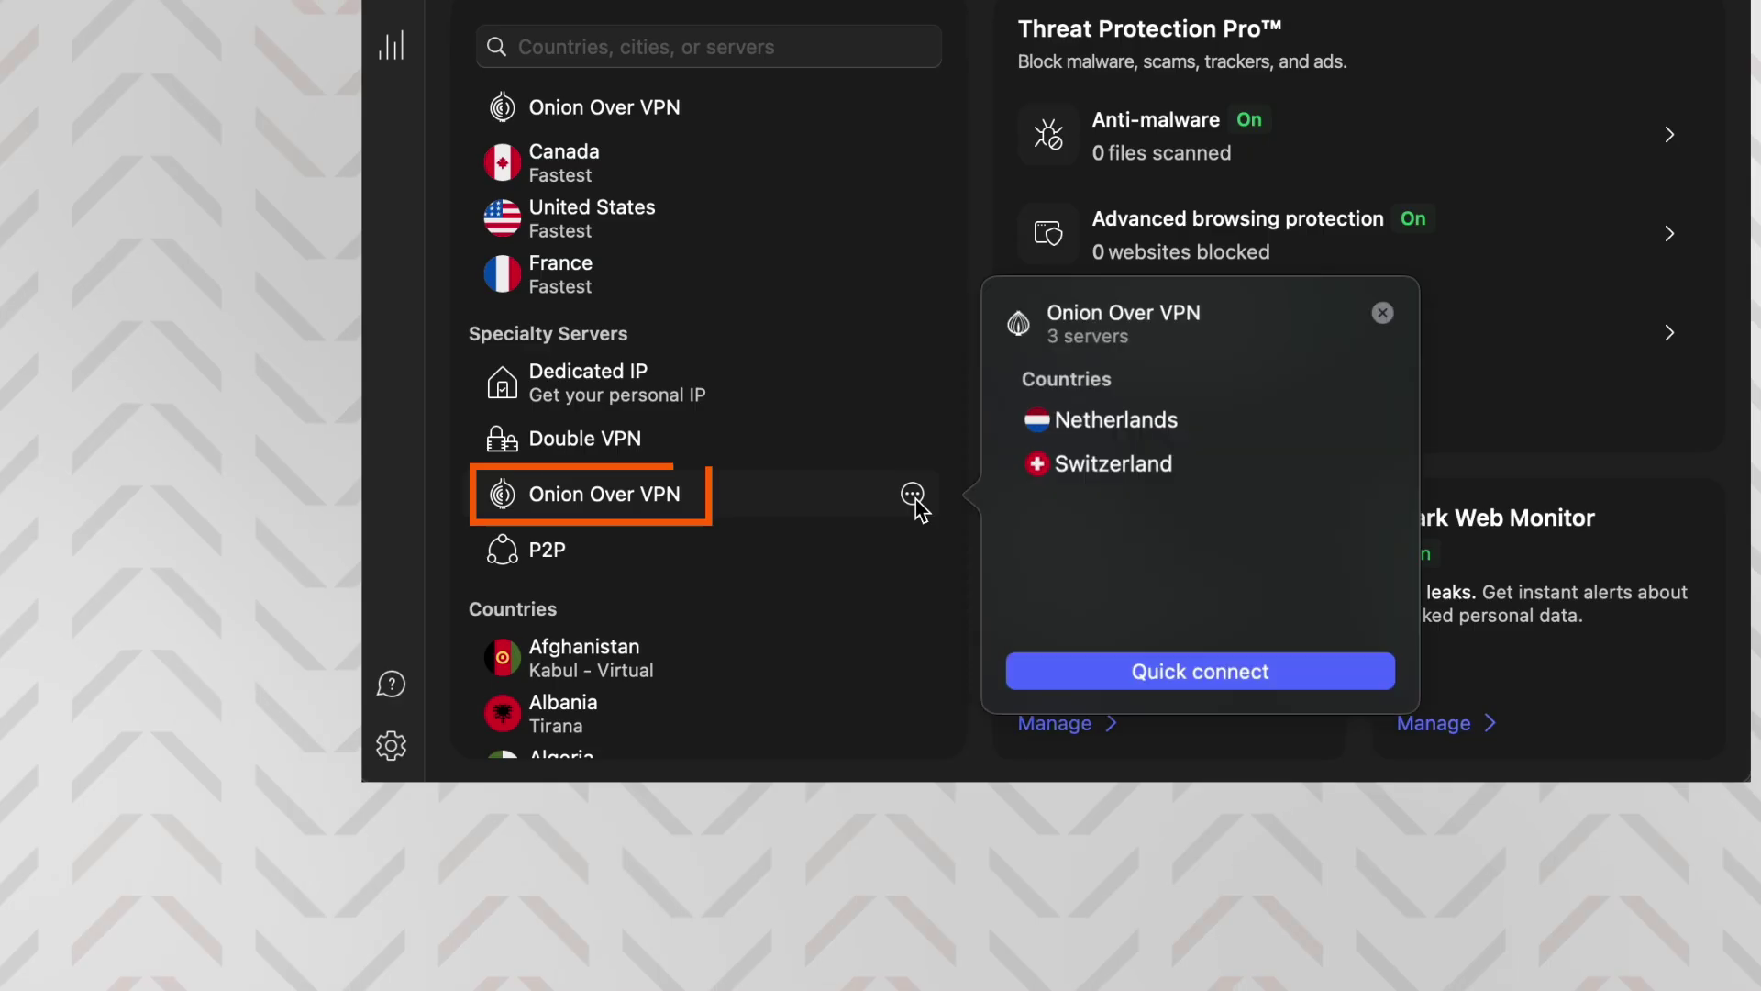
pyautogui.click(911, 495)
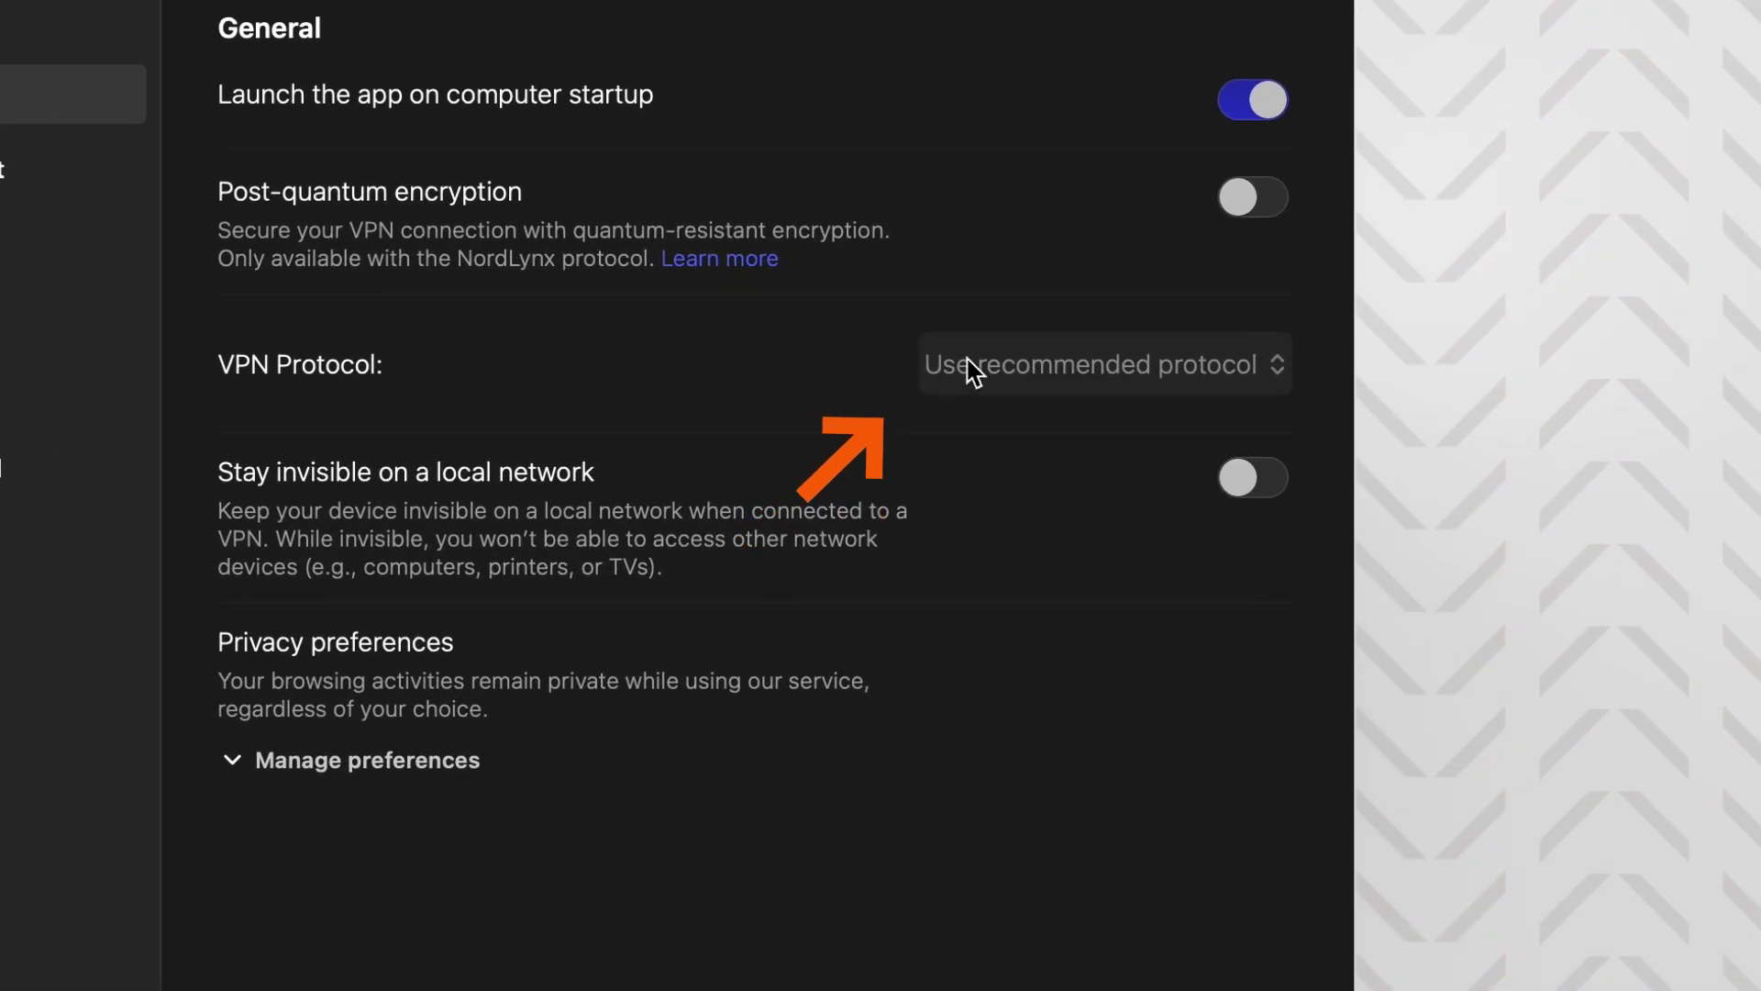
# Switch the VPN protocol to OpenVPN (UDP) and confirm reconnecting
pyautogui.click(972, 371)
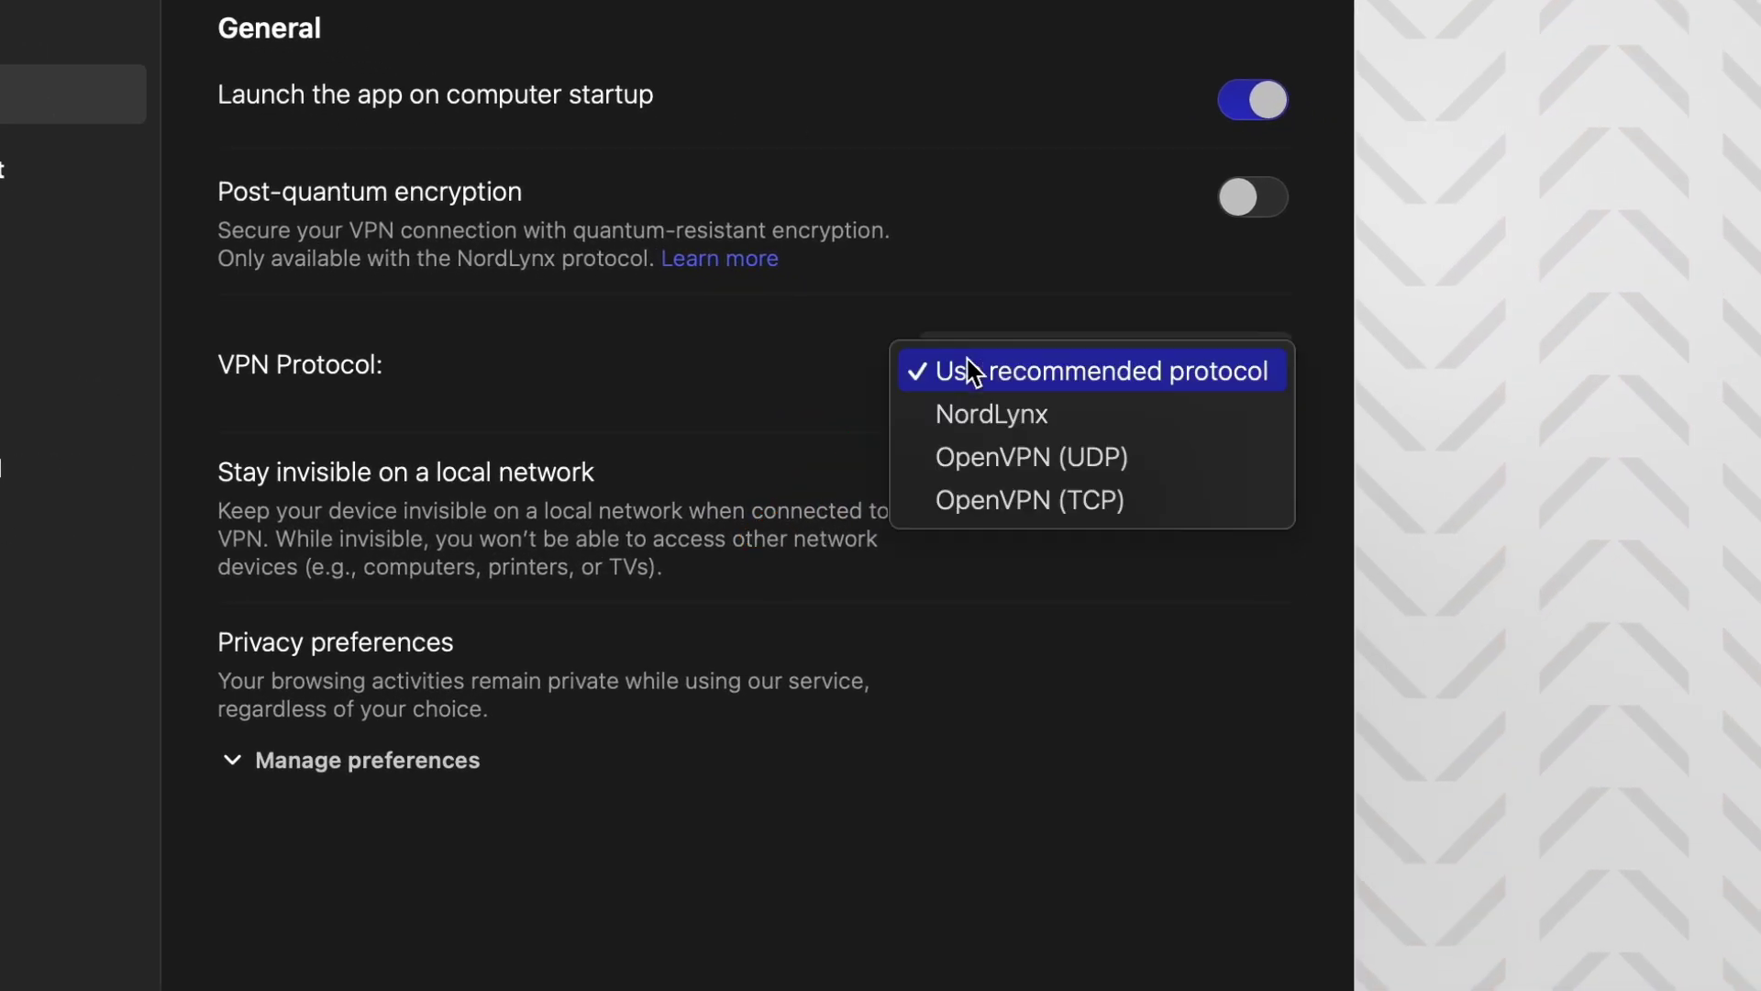
pyautogui.click(987, 459)
pyautogui.click(785, 439)
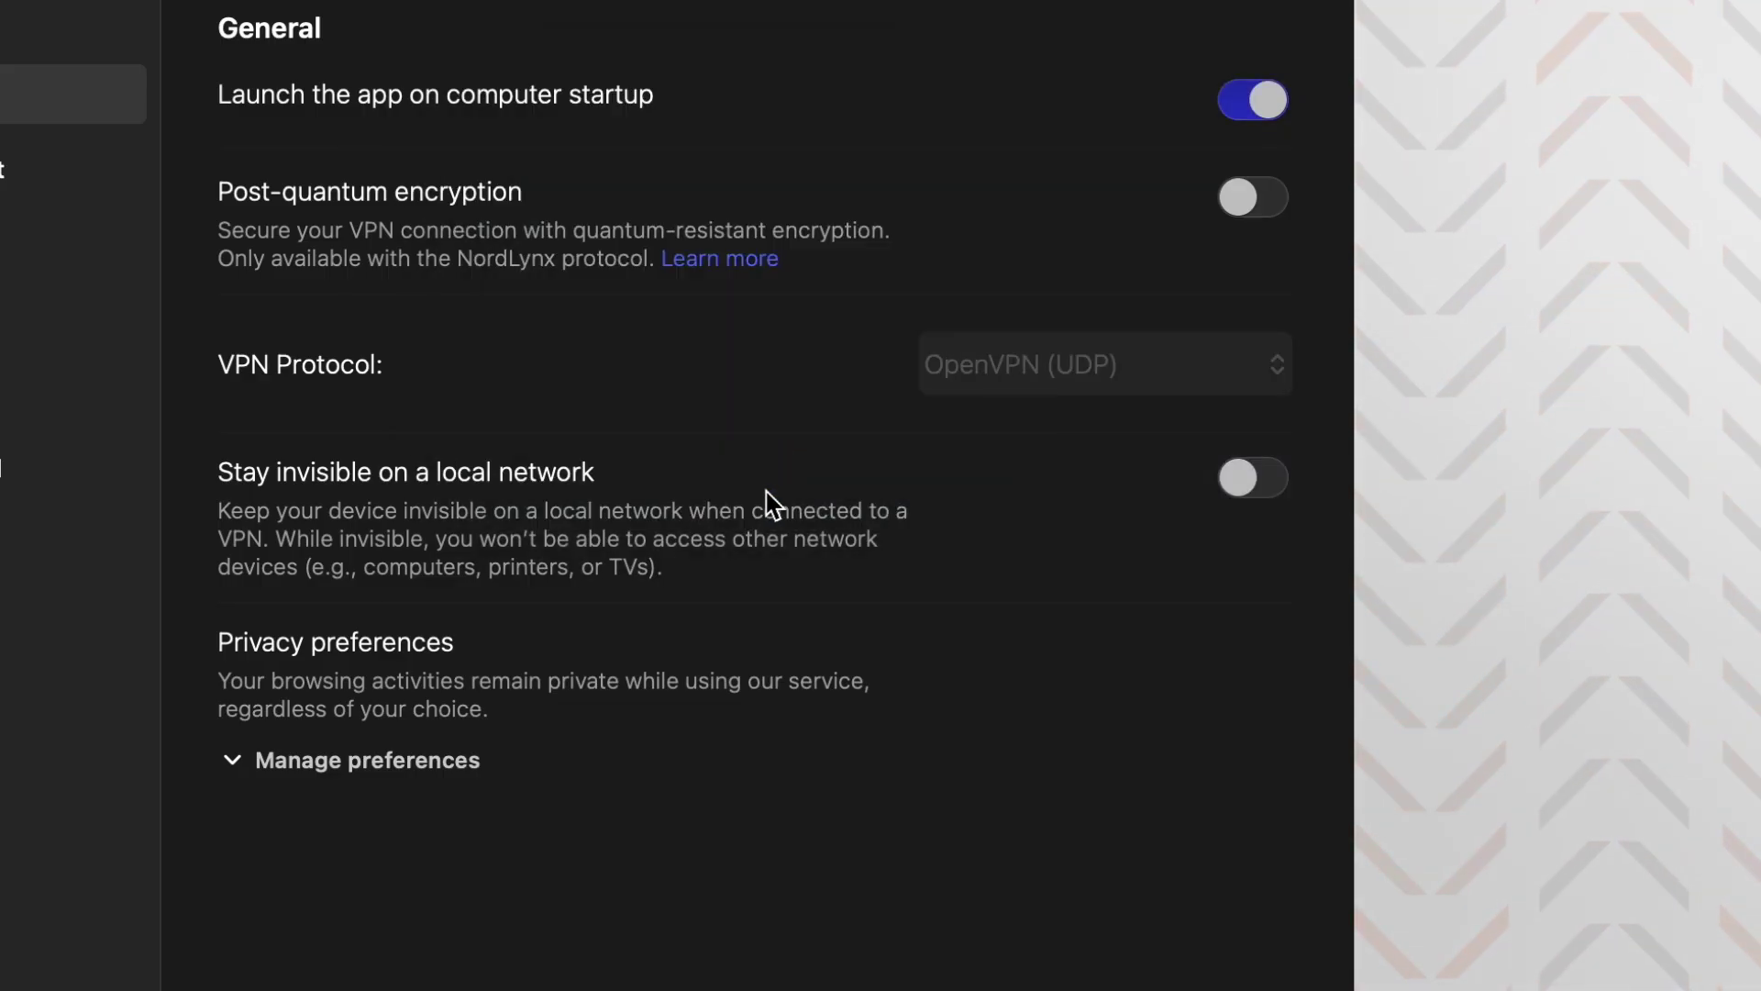
# Switch the VPN protocol back to NordLynx and confirm reconnecting
pyautogui.click(1032, 384)
pyautogui.click(1015, 353)
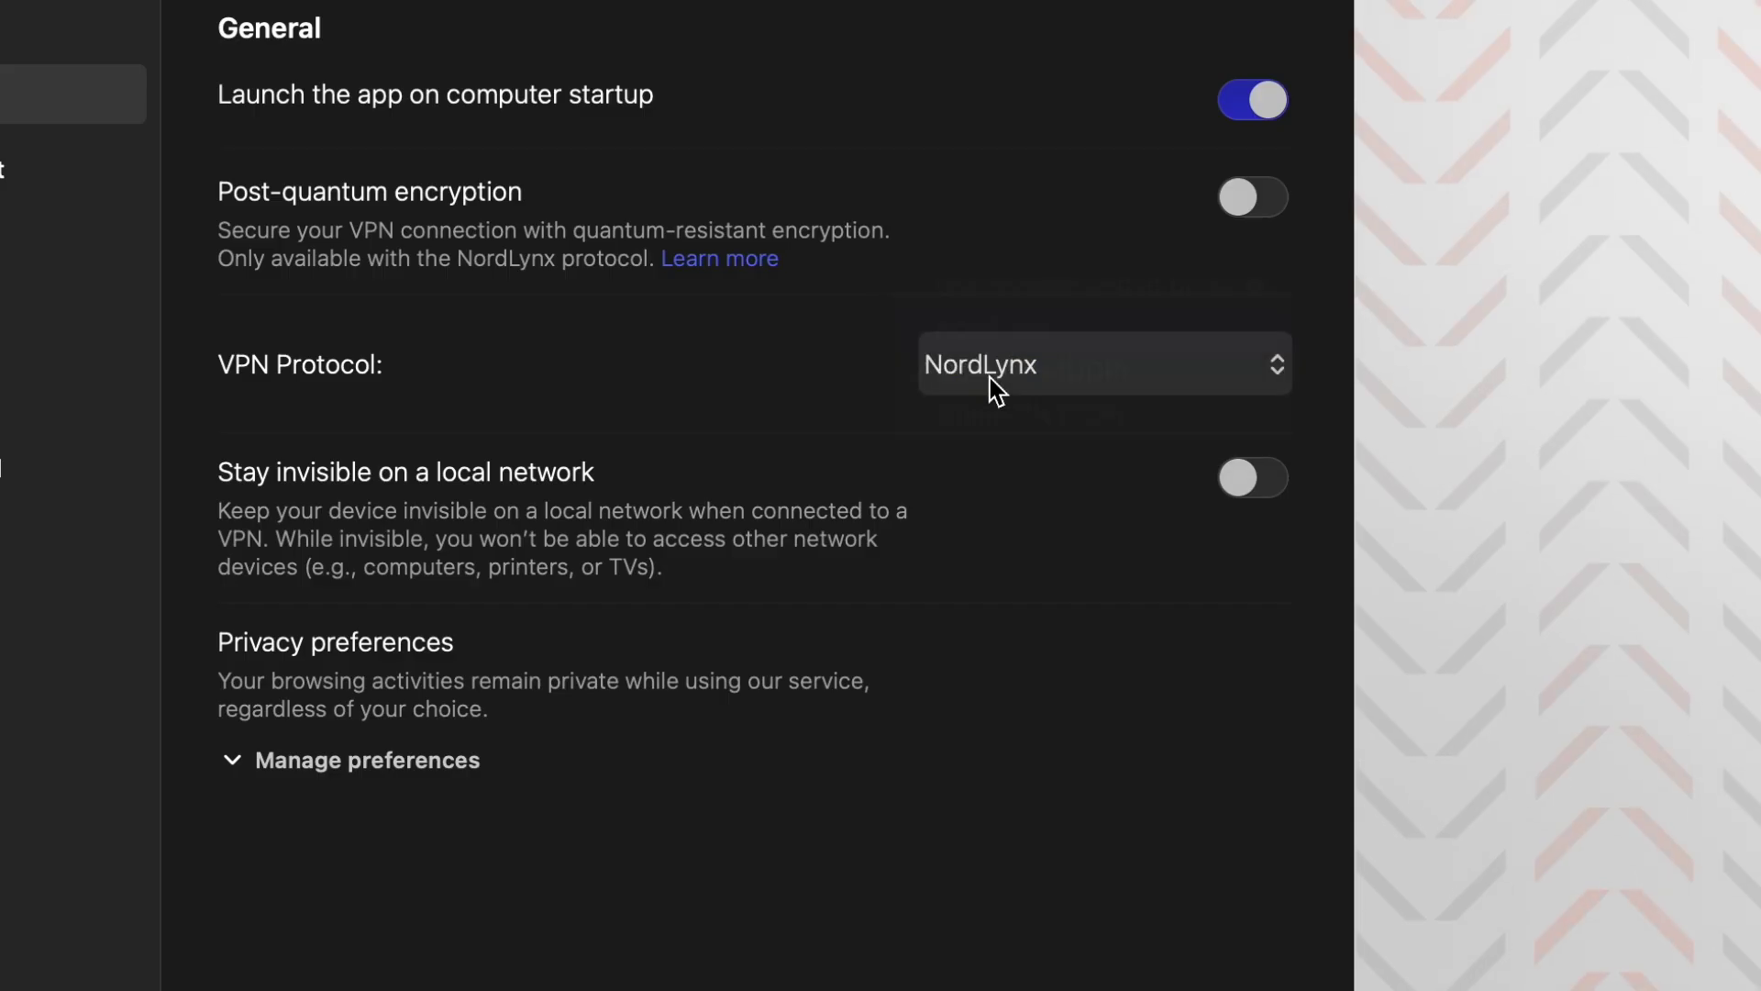
pyautogui.click(798, 439)
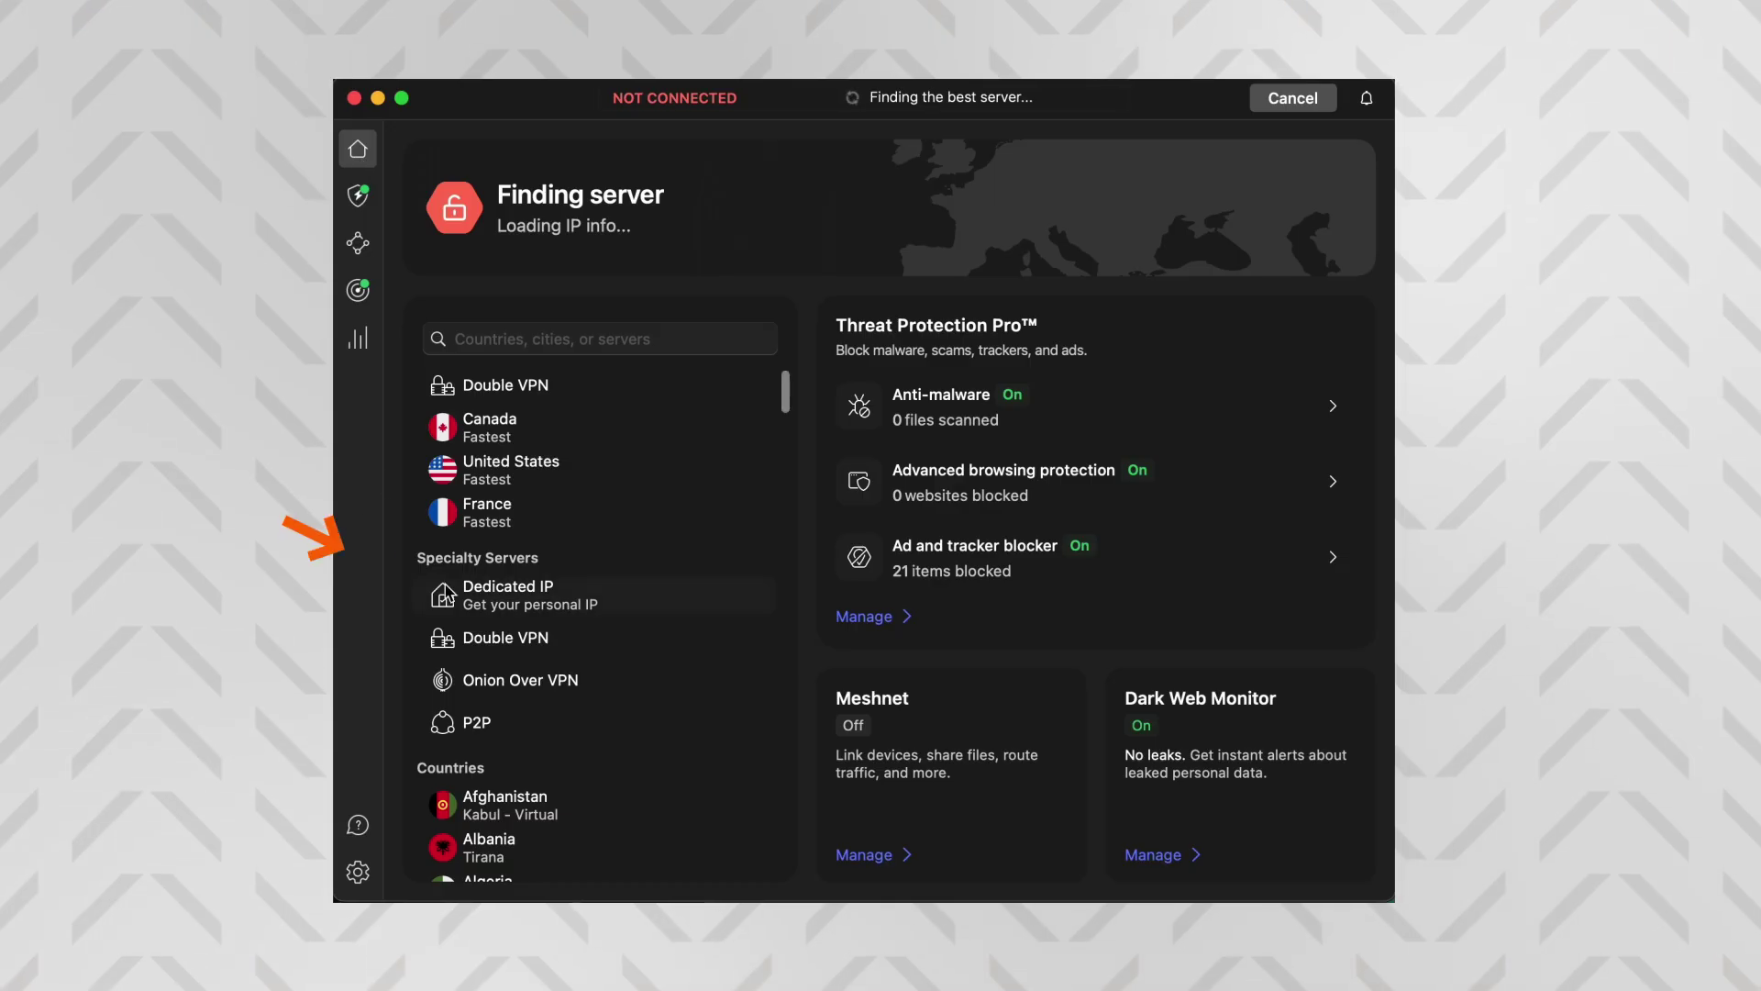
# Open the Dedicated IP offer and add a dedicated IP to the order
pyautogui.click(498, 605)
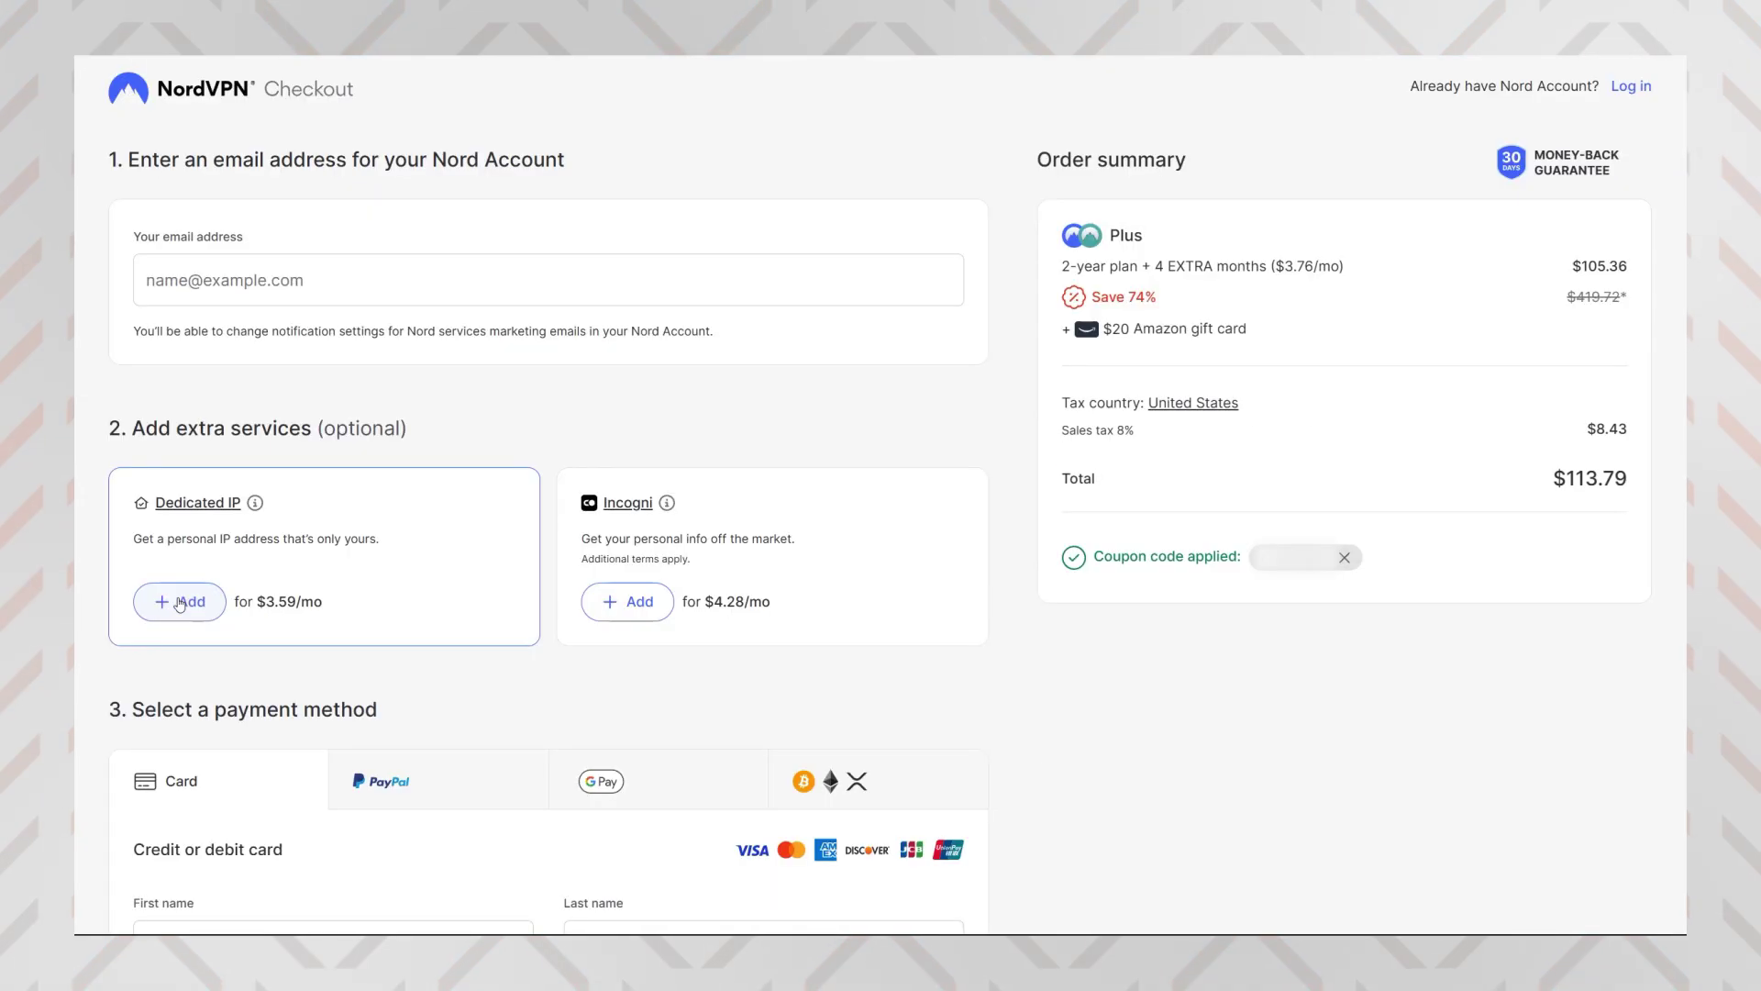
pyautogui.click(180, 602)
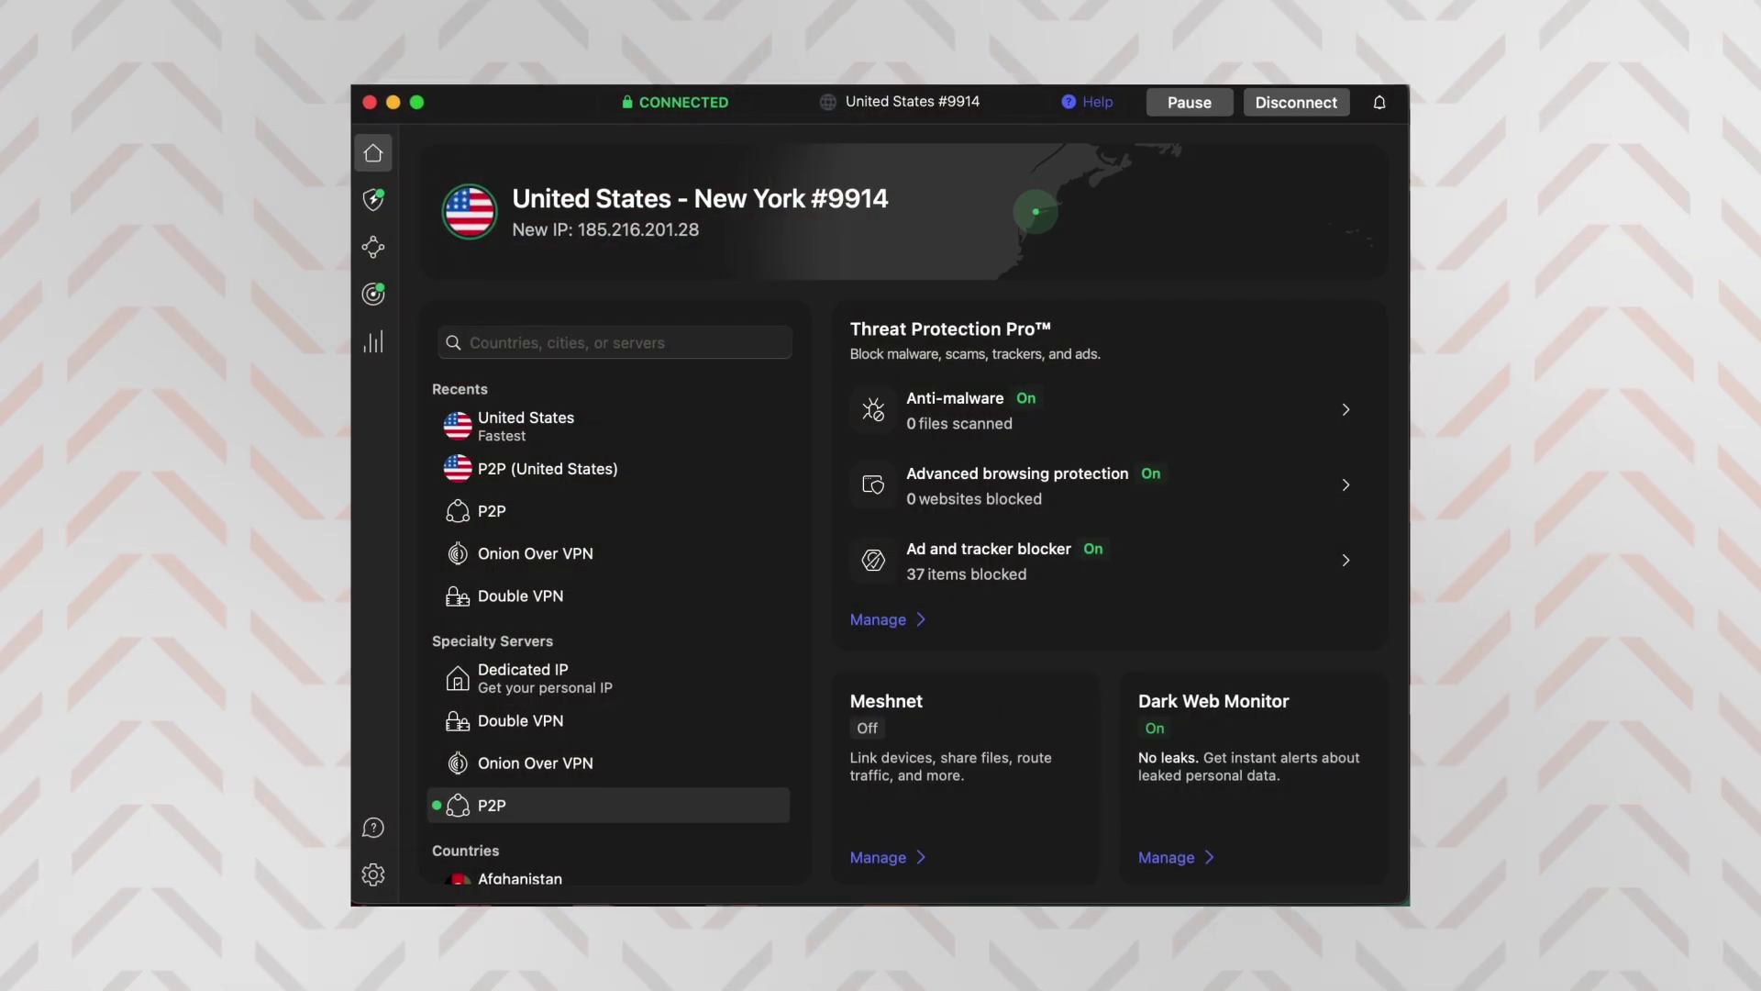
# Open the app Settings and view the Kill Switch section
pyautogui.scroll(-5, 603, 497)
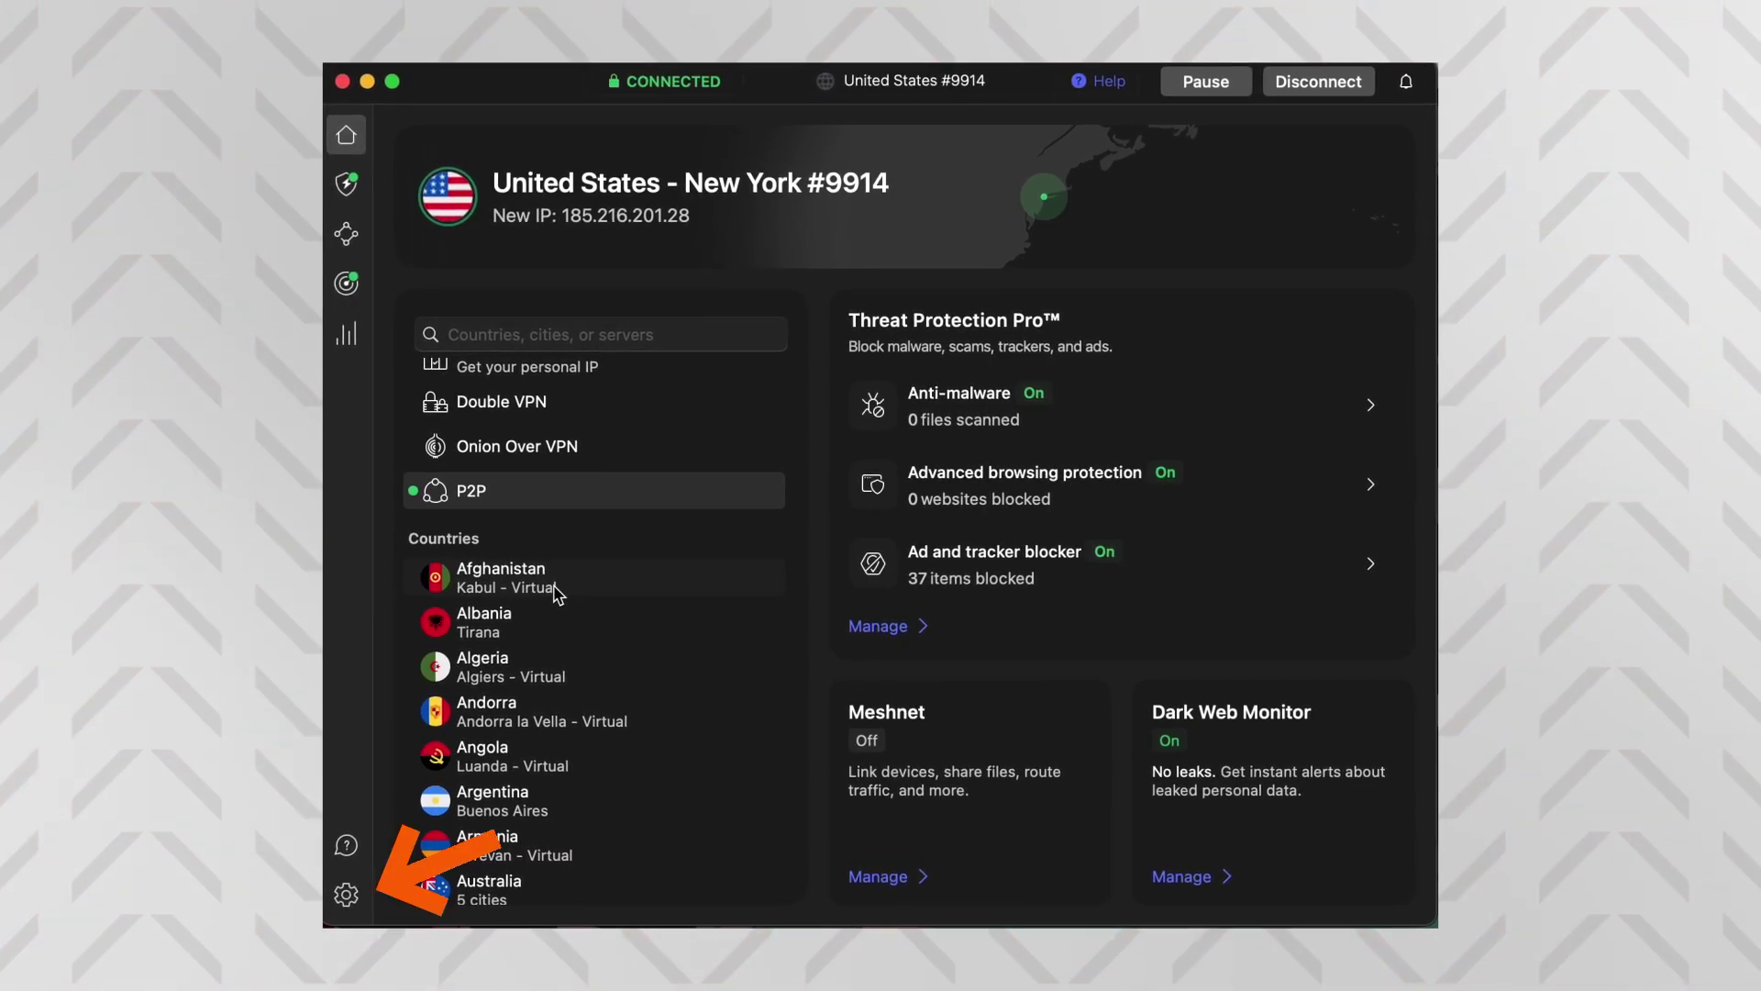
pyautogui.click(353, 897)
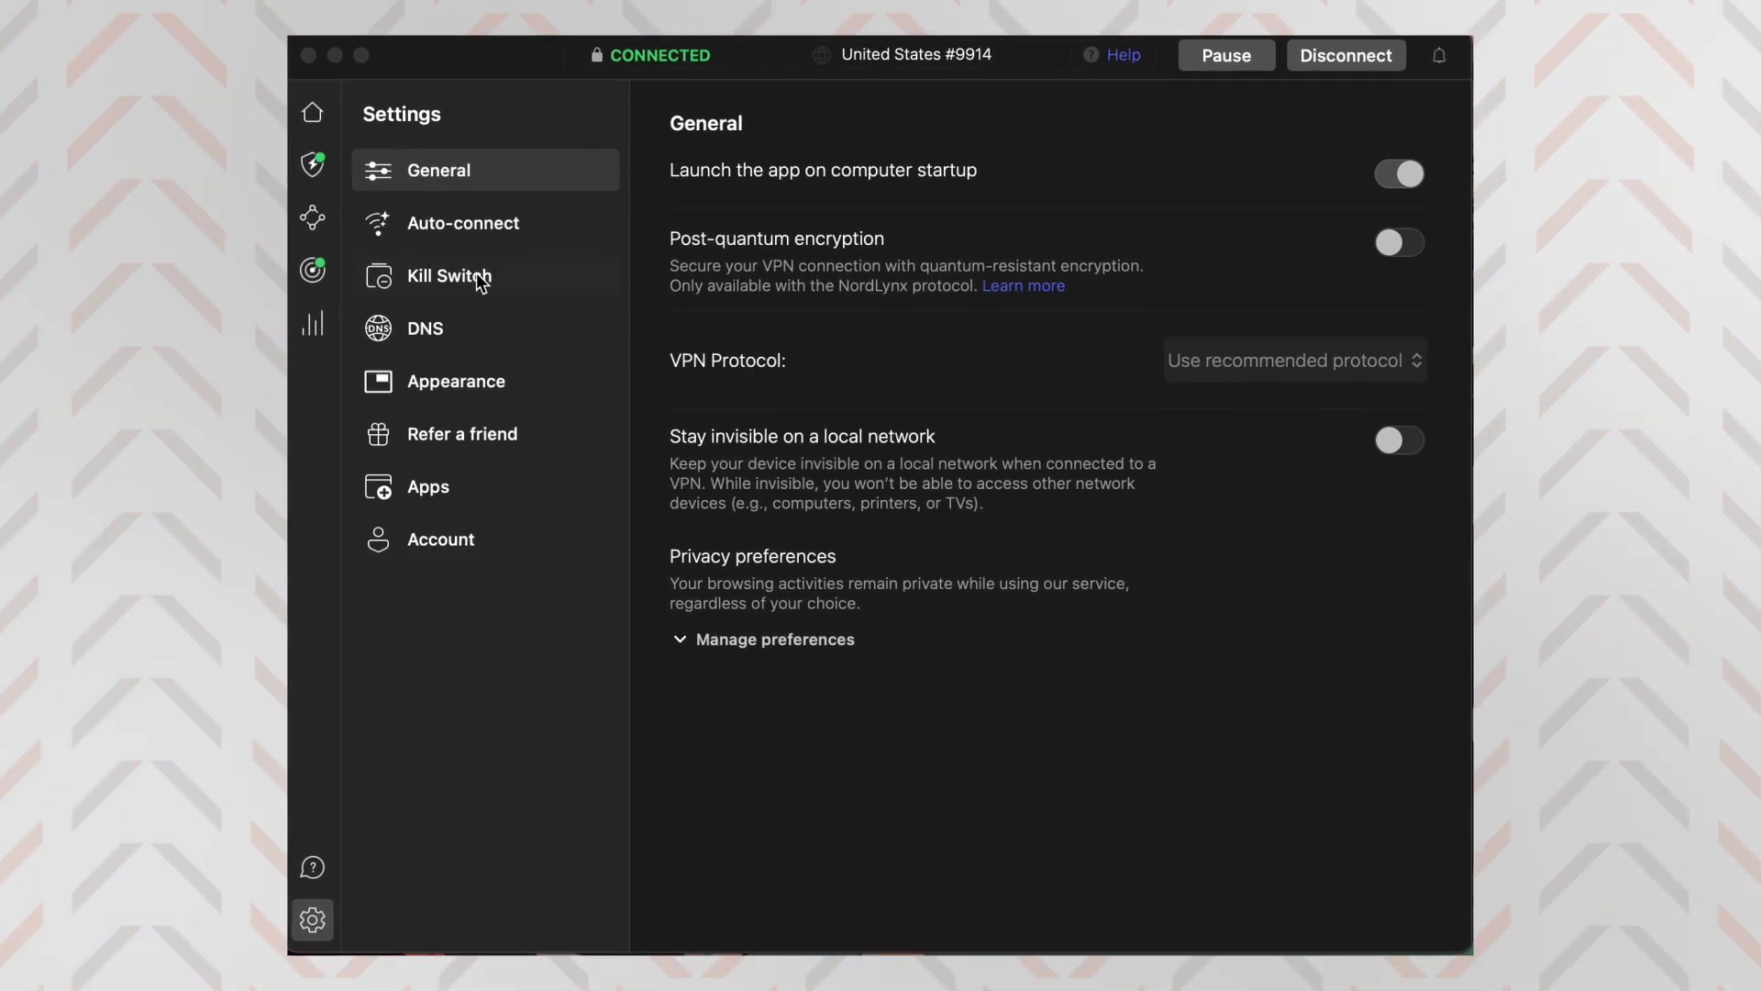
pyautogui.click(520, 284)
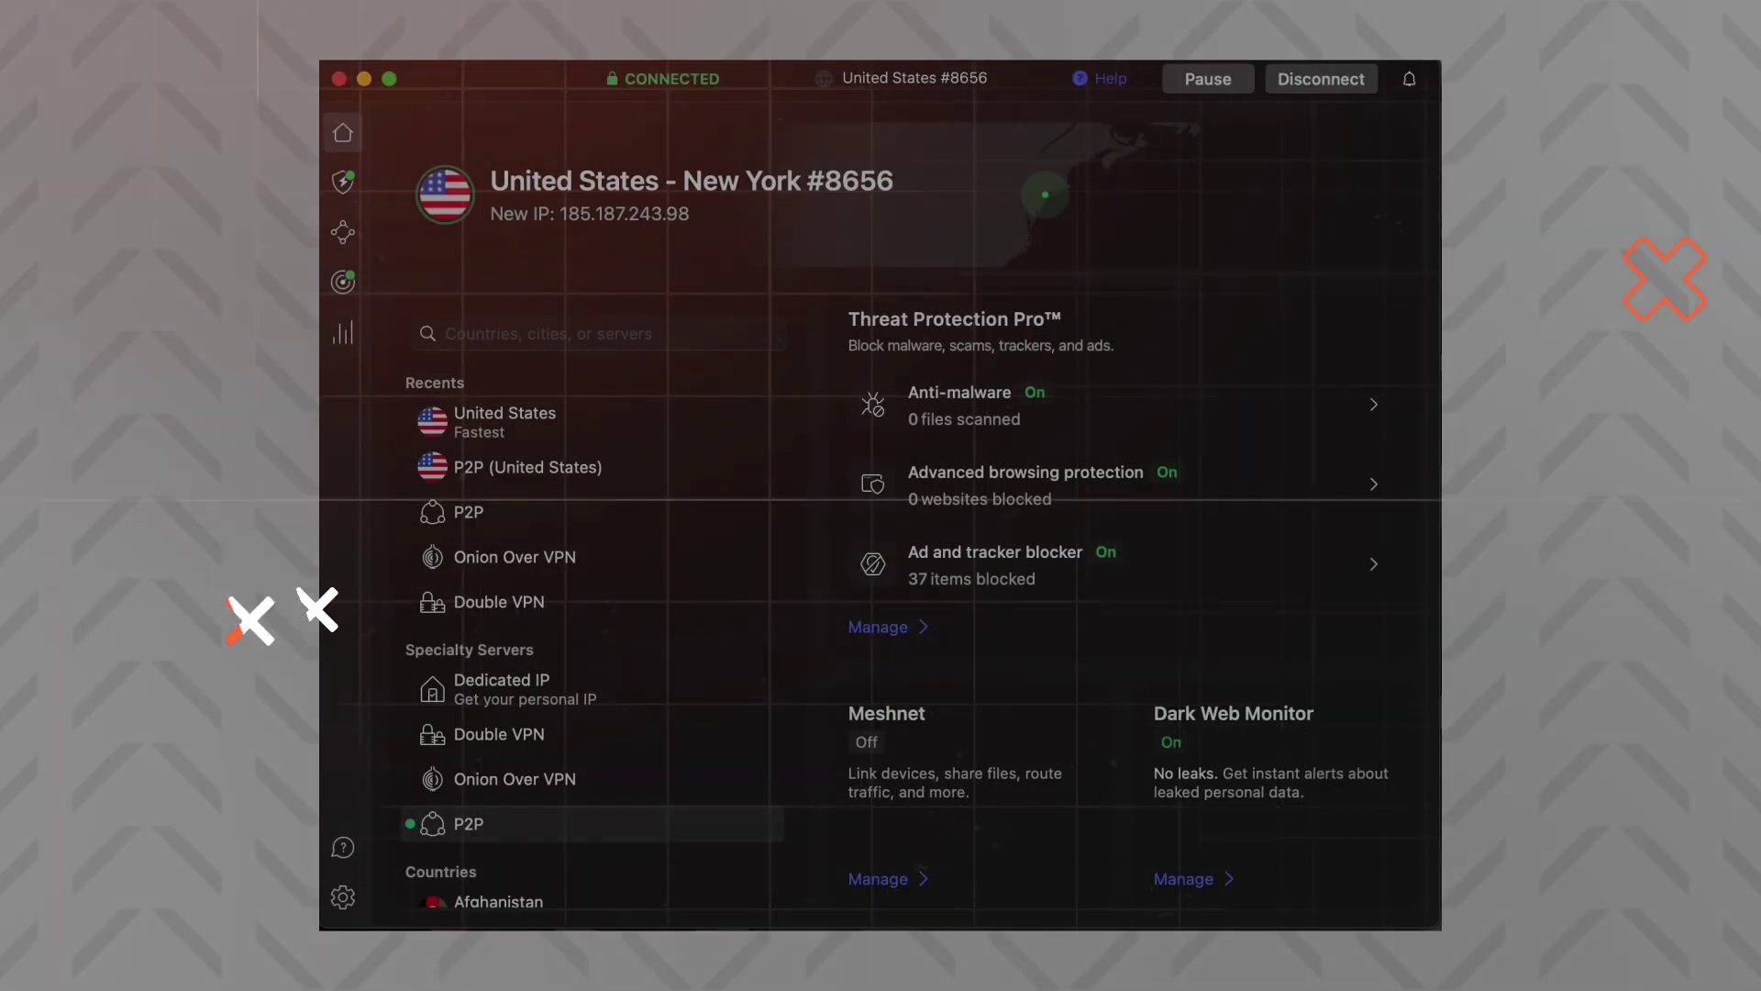
# Reload ipleak.net to rerun the leak test showing IP and DNS servers in Lithuania and New York
pyautogui.scroll(-10, 750, 429)
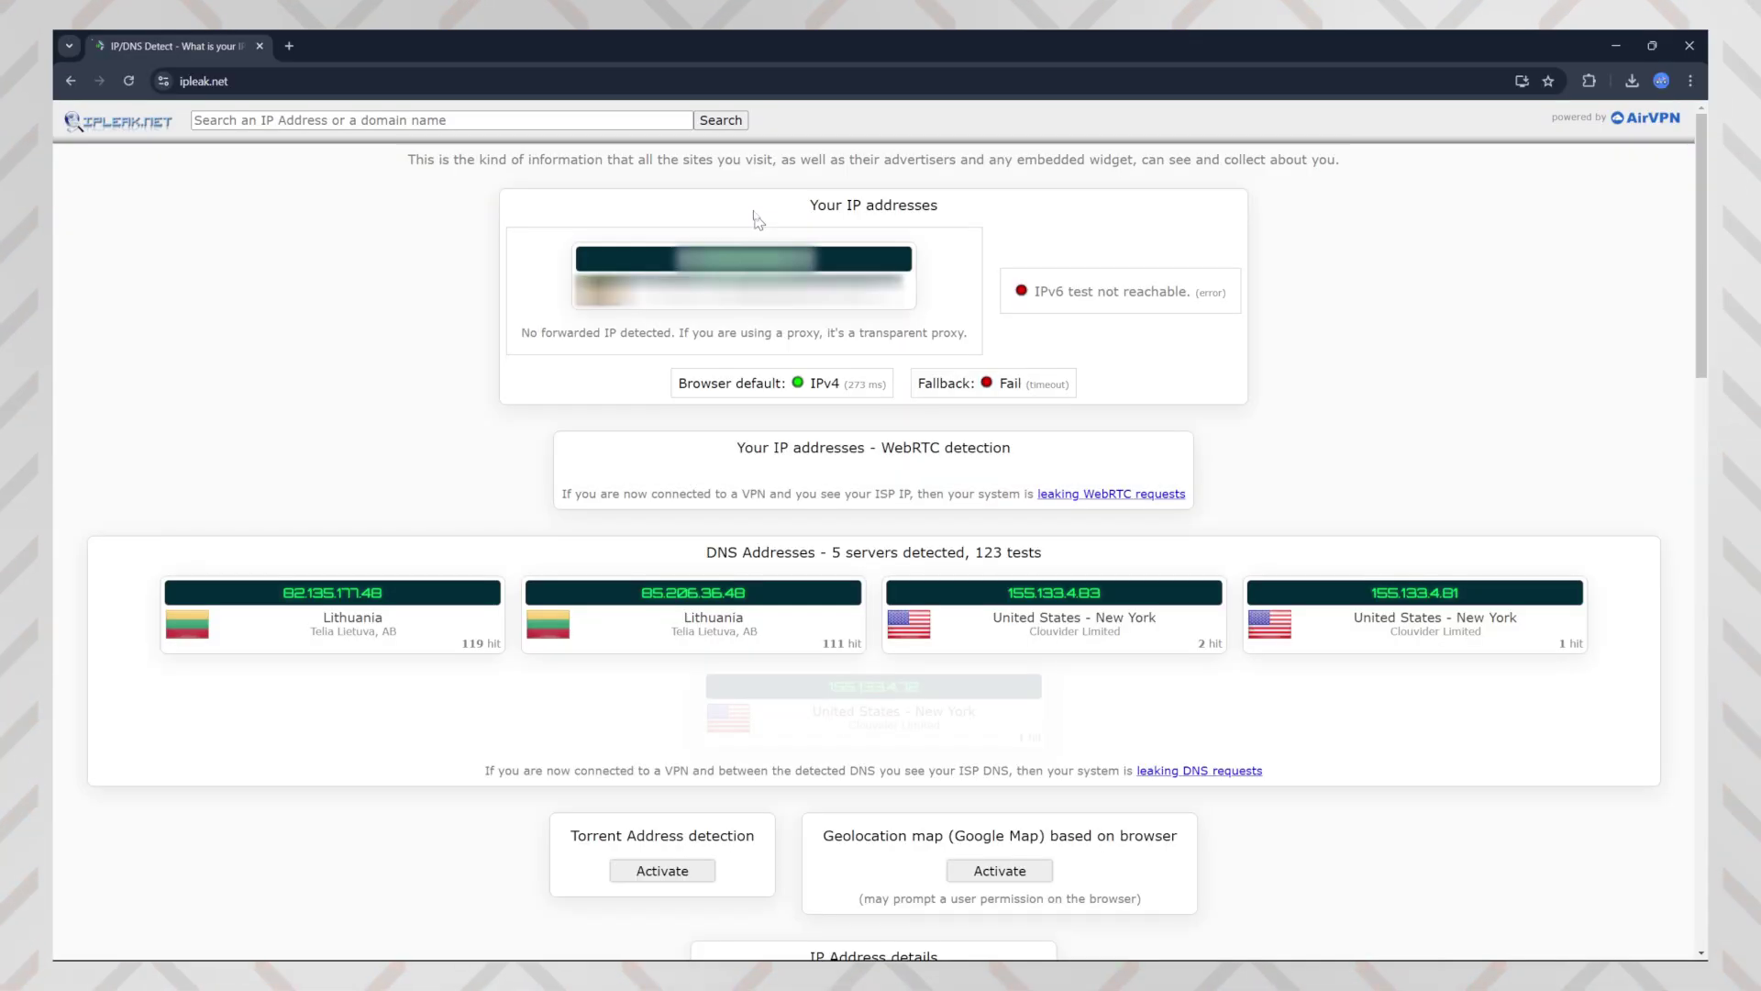
pyautogui.click(697, 81)
pyautogui.press('Return')
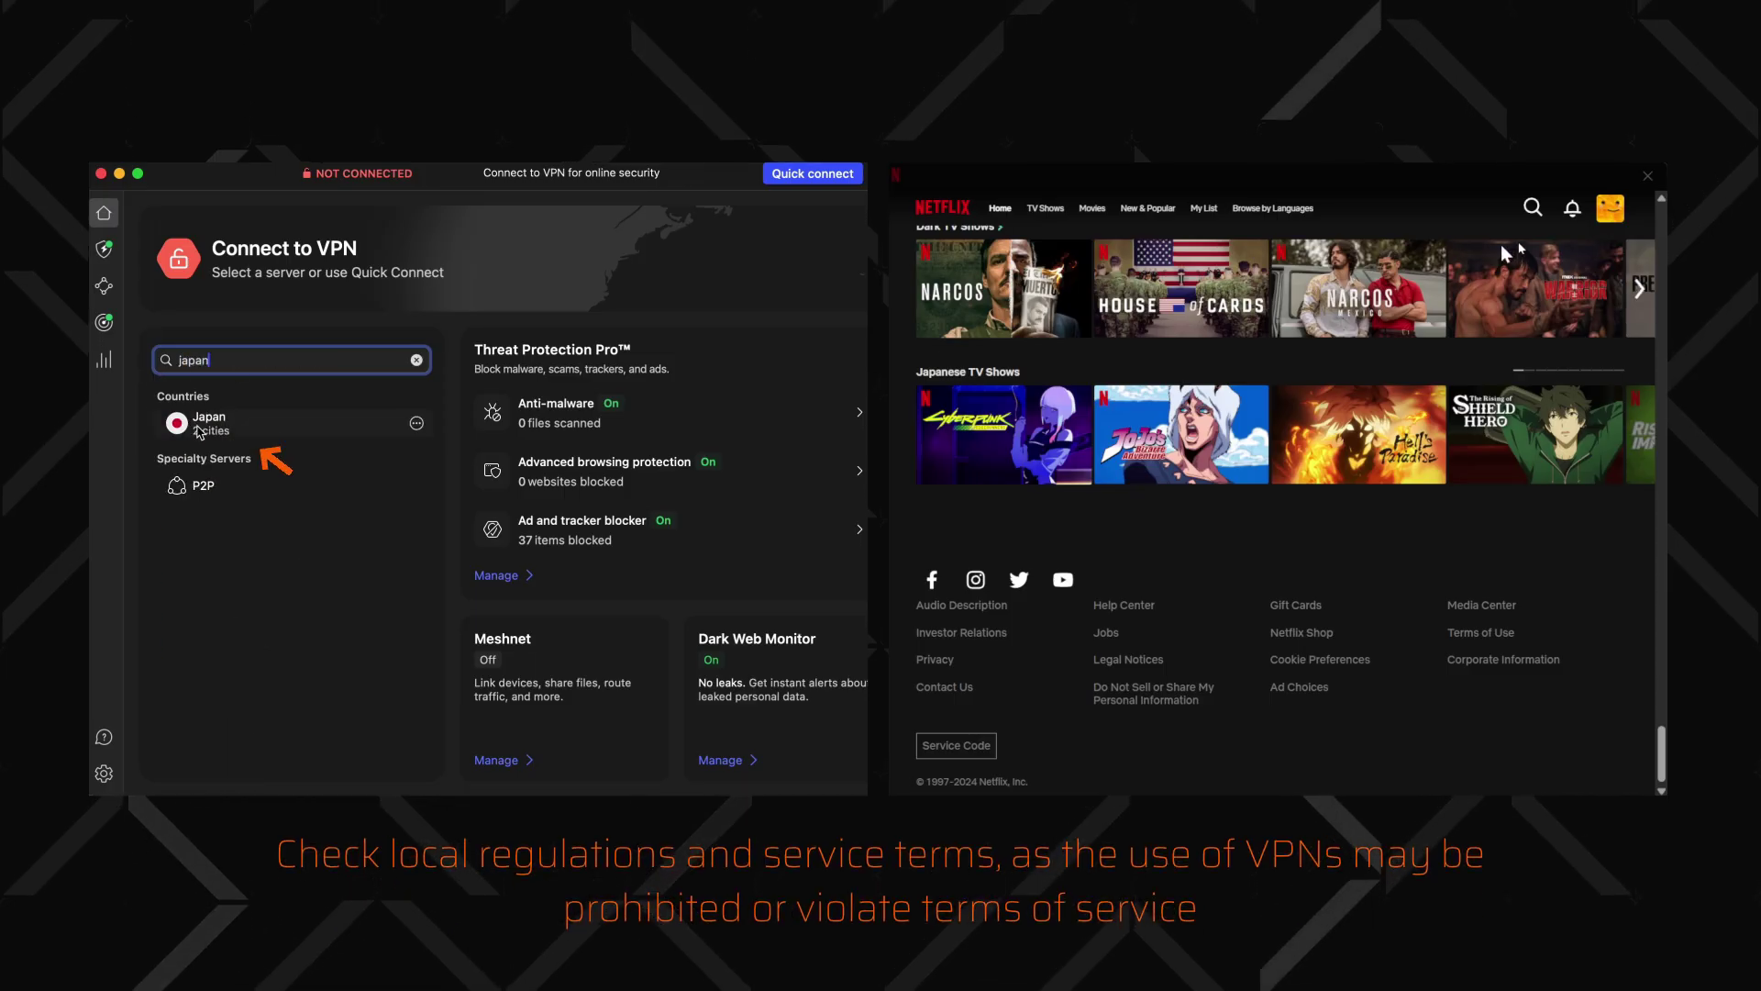
# Connect to Japan and scroll through Netflix's Japanese rows, including Top 10 TV Shows in Japan Today
pyautogui.click(202, 425)
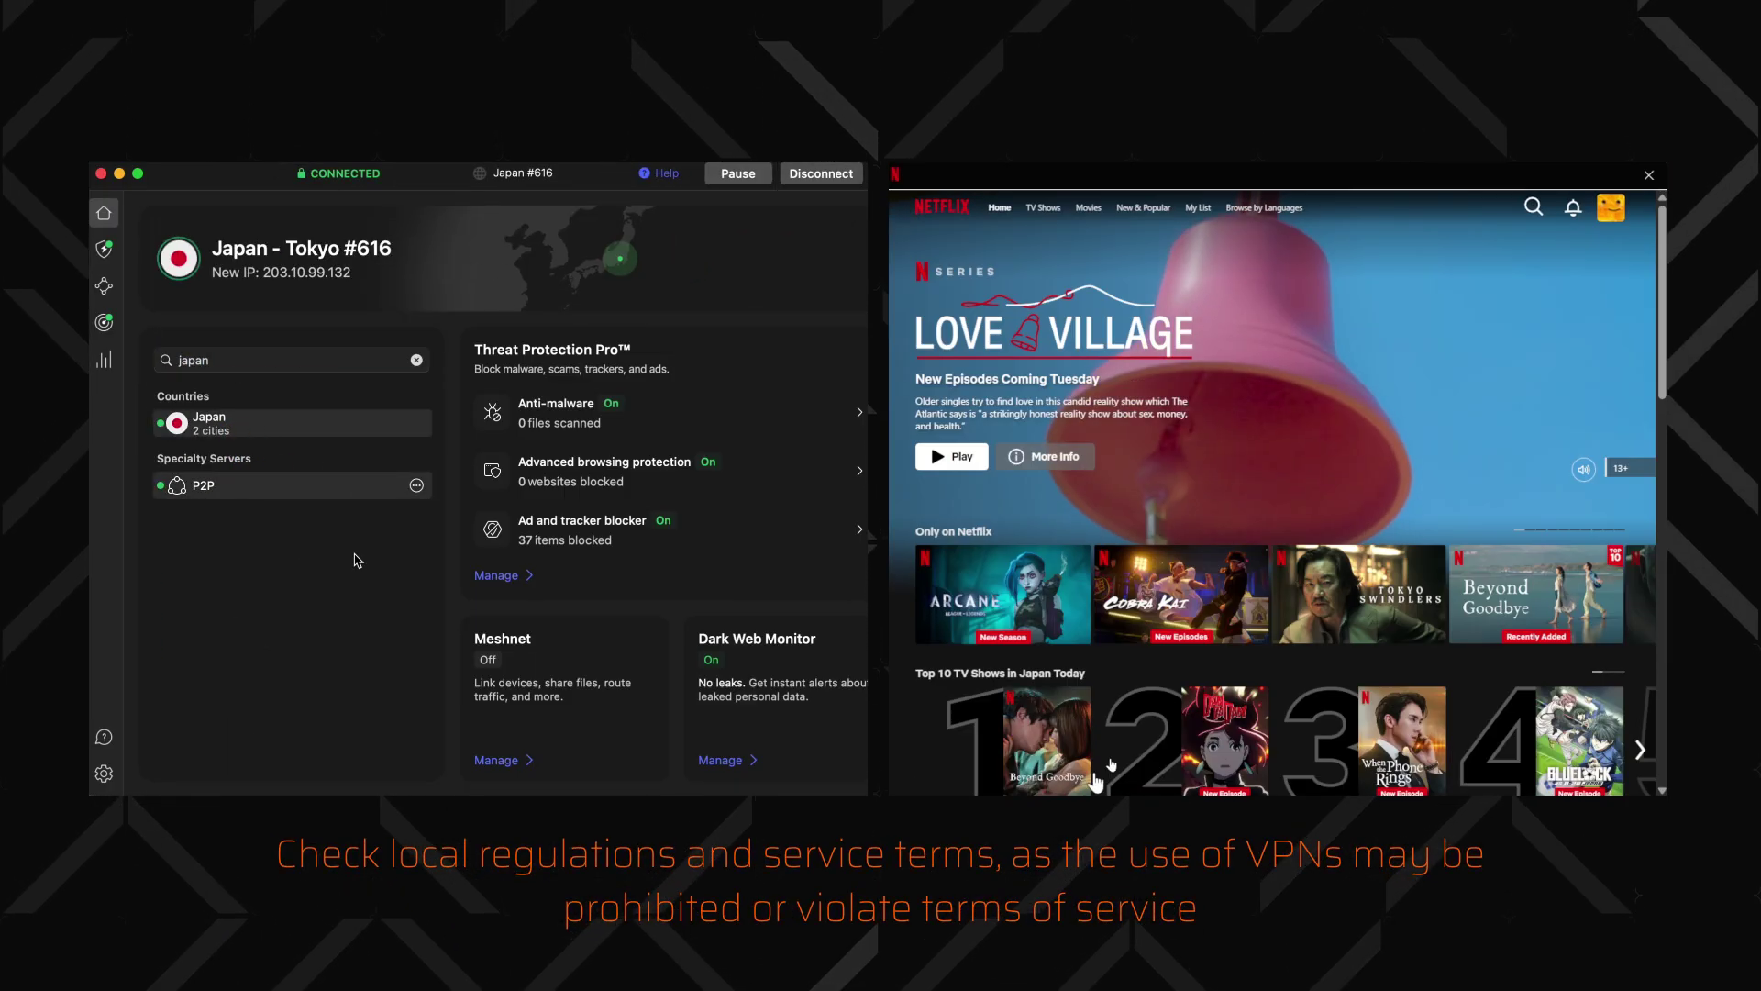
pyautogui.scroll(-5, 1322, 472)
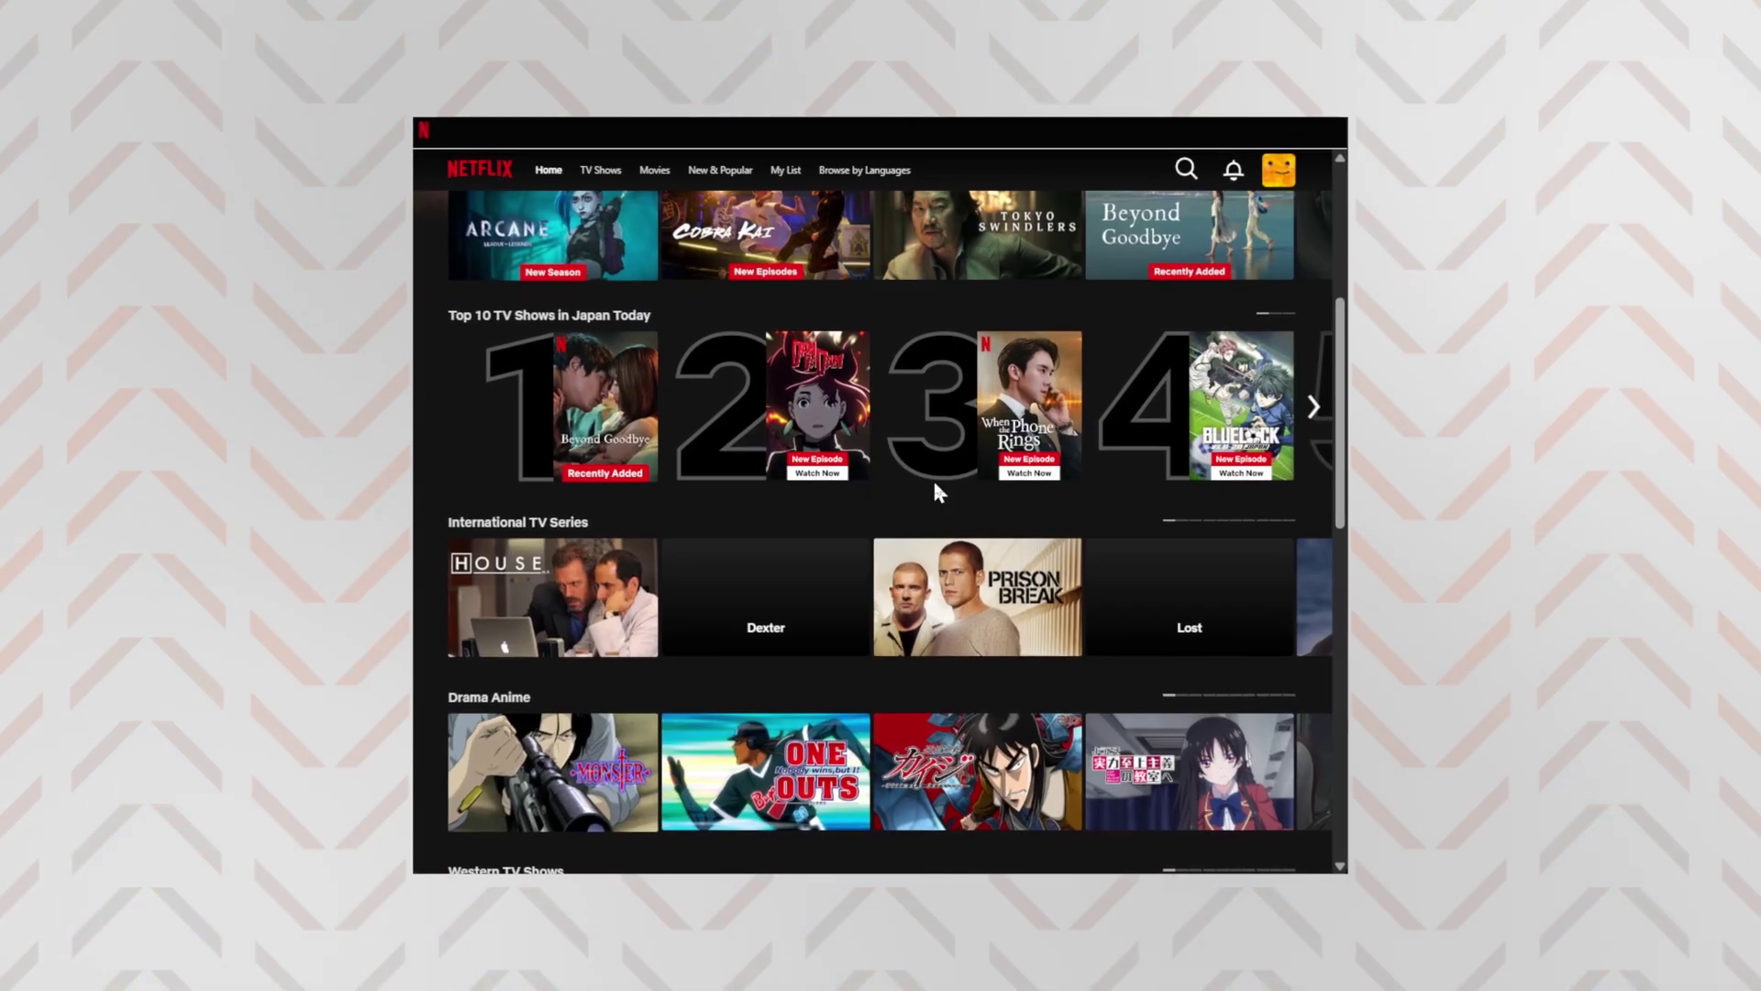
pyautogui.scroll(-3, 933, 479)
pyautogui.scroll(-2, 933, 477)
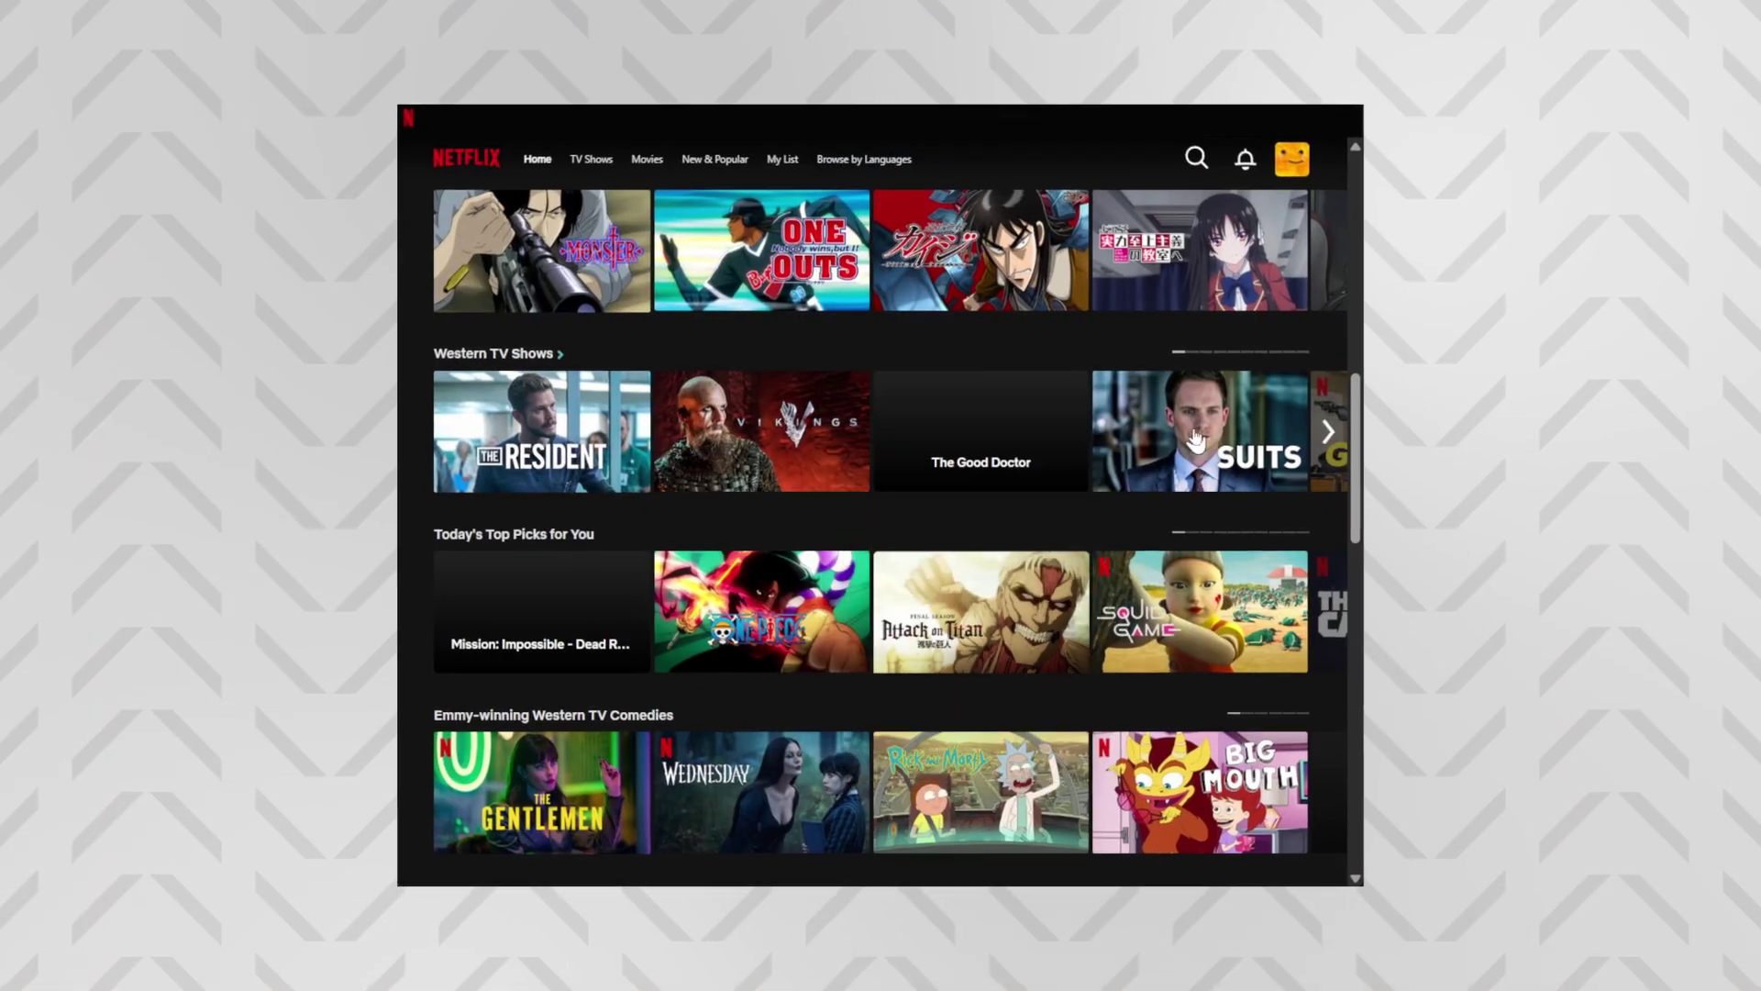
pyautogui.scroll(-8, 1034, 602)
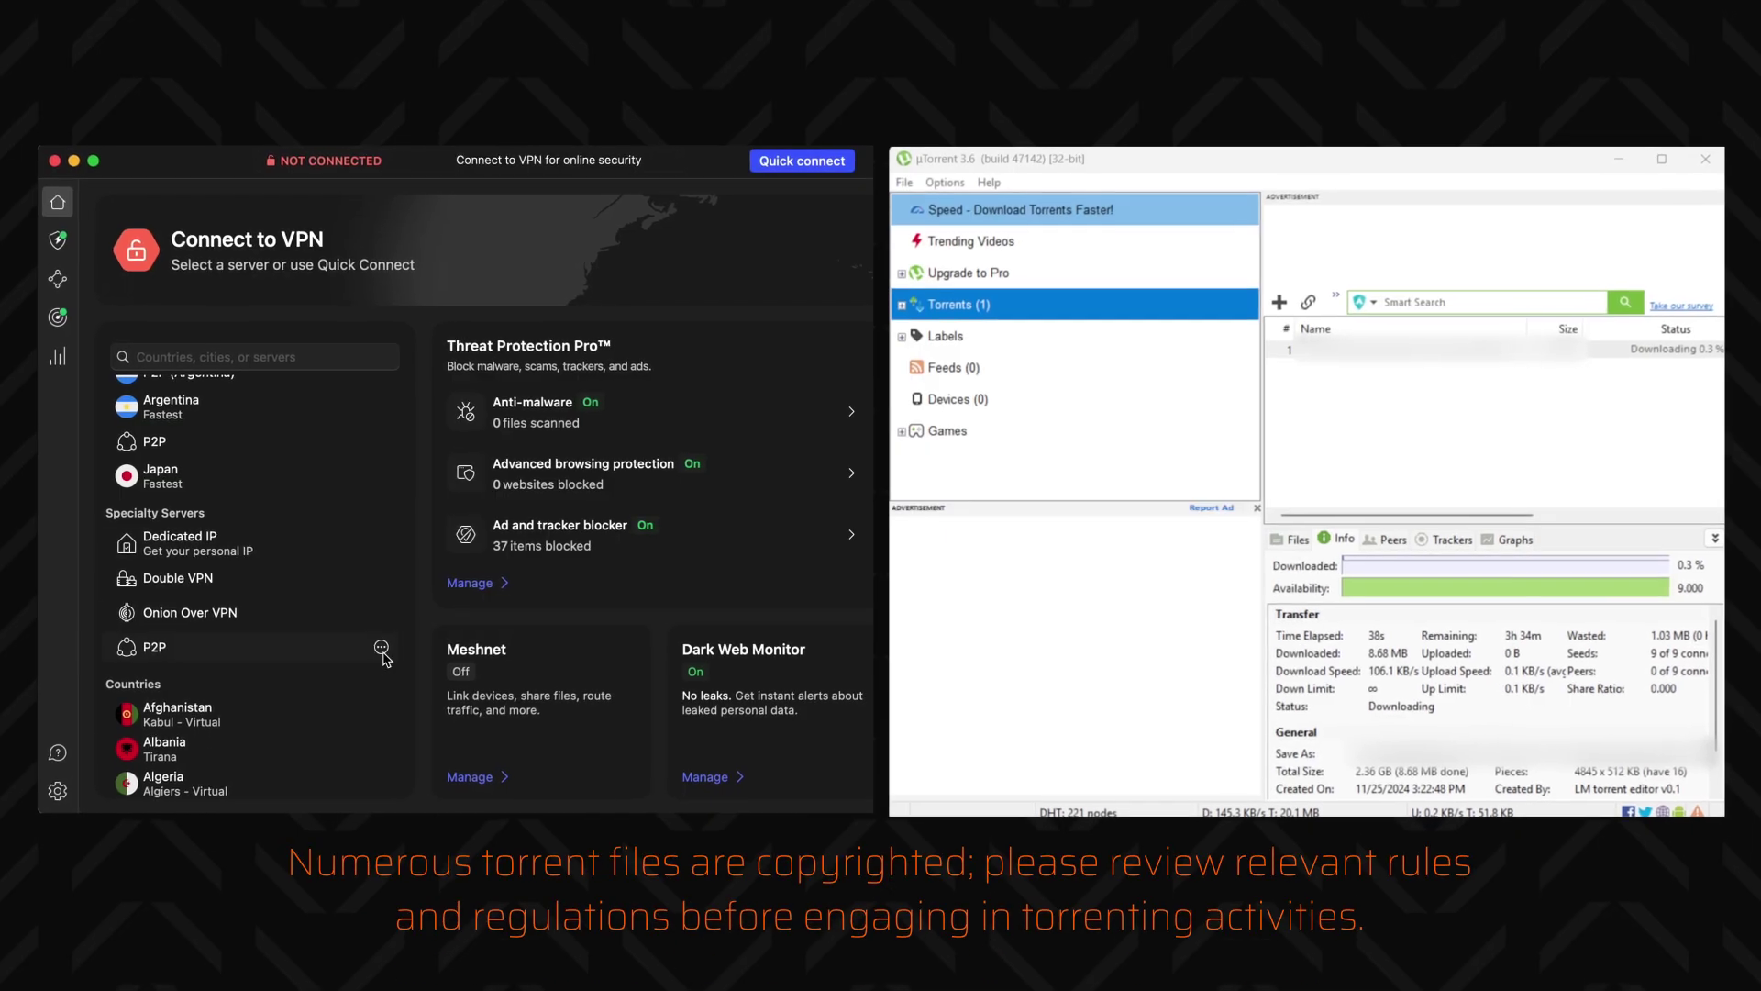
# Connect to a United States P2P server from the P2P country list
pyautogui.click(380, 648)
pyautogui.scroll(-10, 495, 668)
pyautogui.click(451, 612)
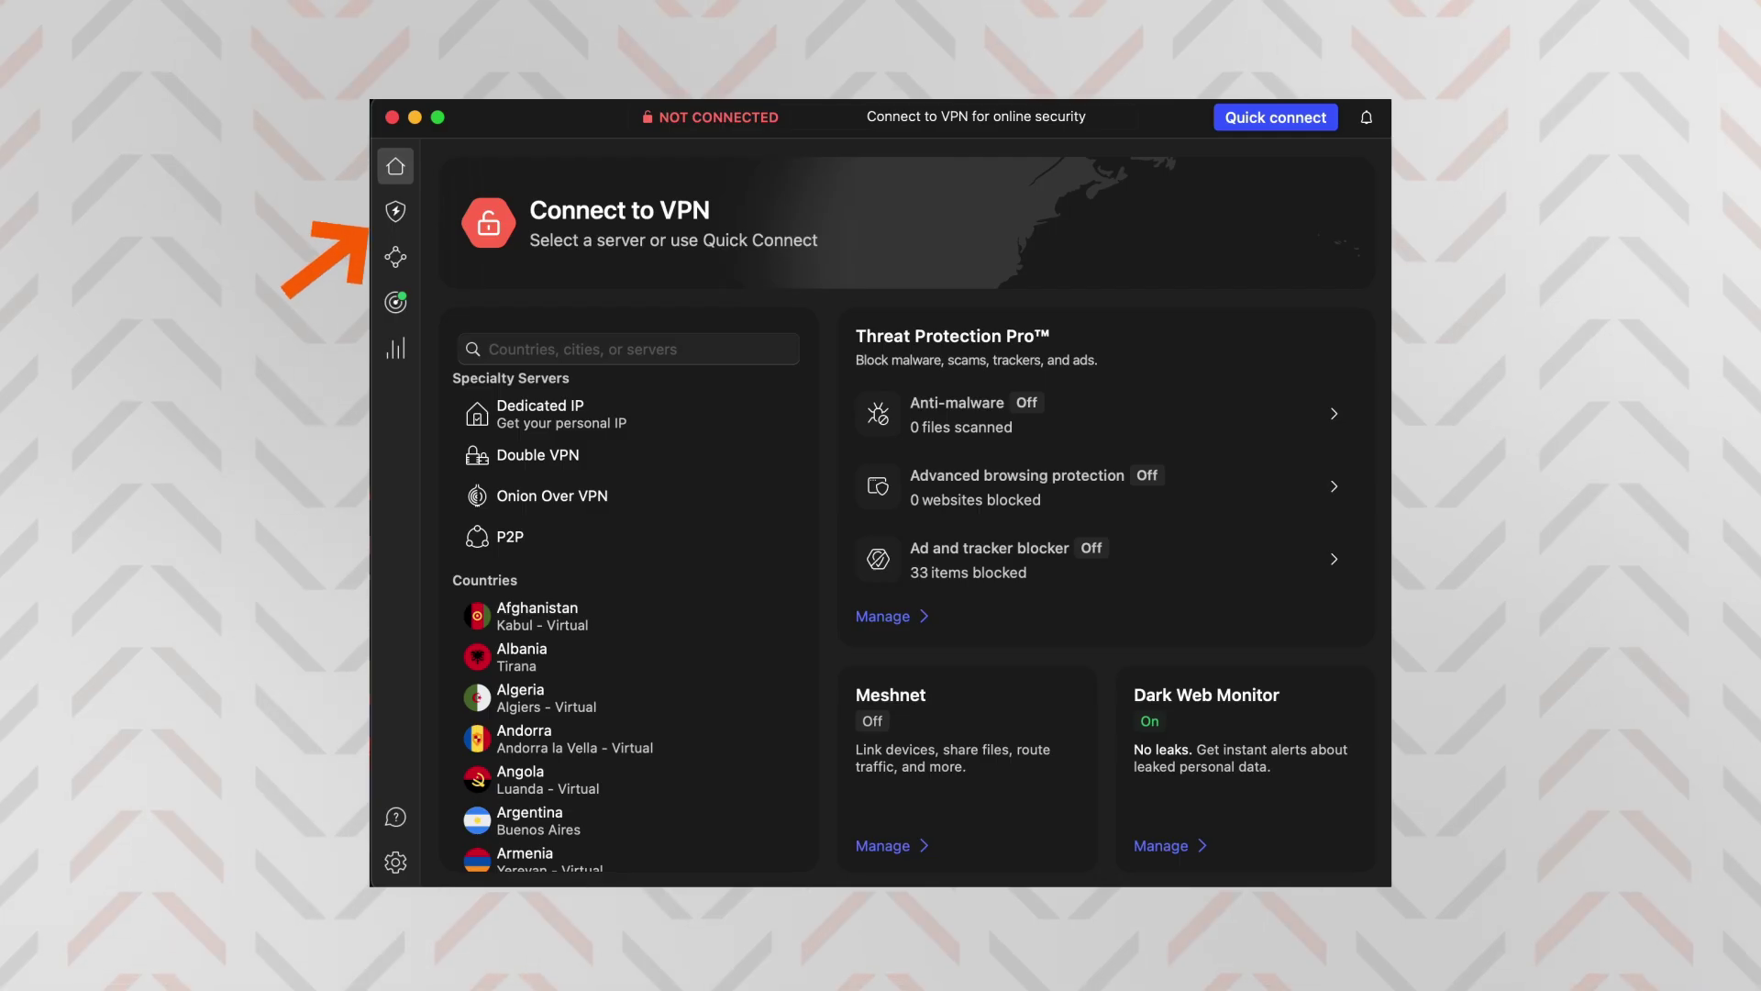
# Open Threat Protection Pro from the shield icon in the sidebar
pyautogui.click(397, 216)
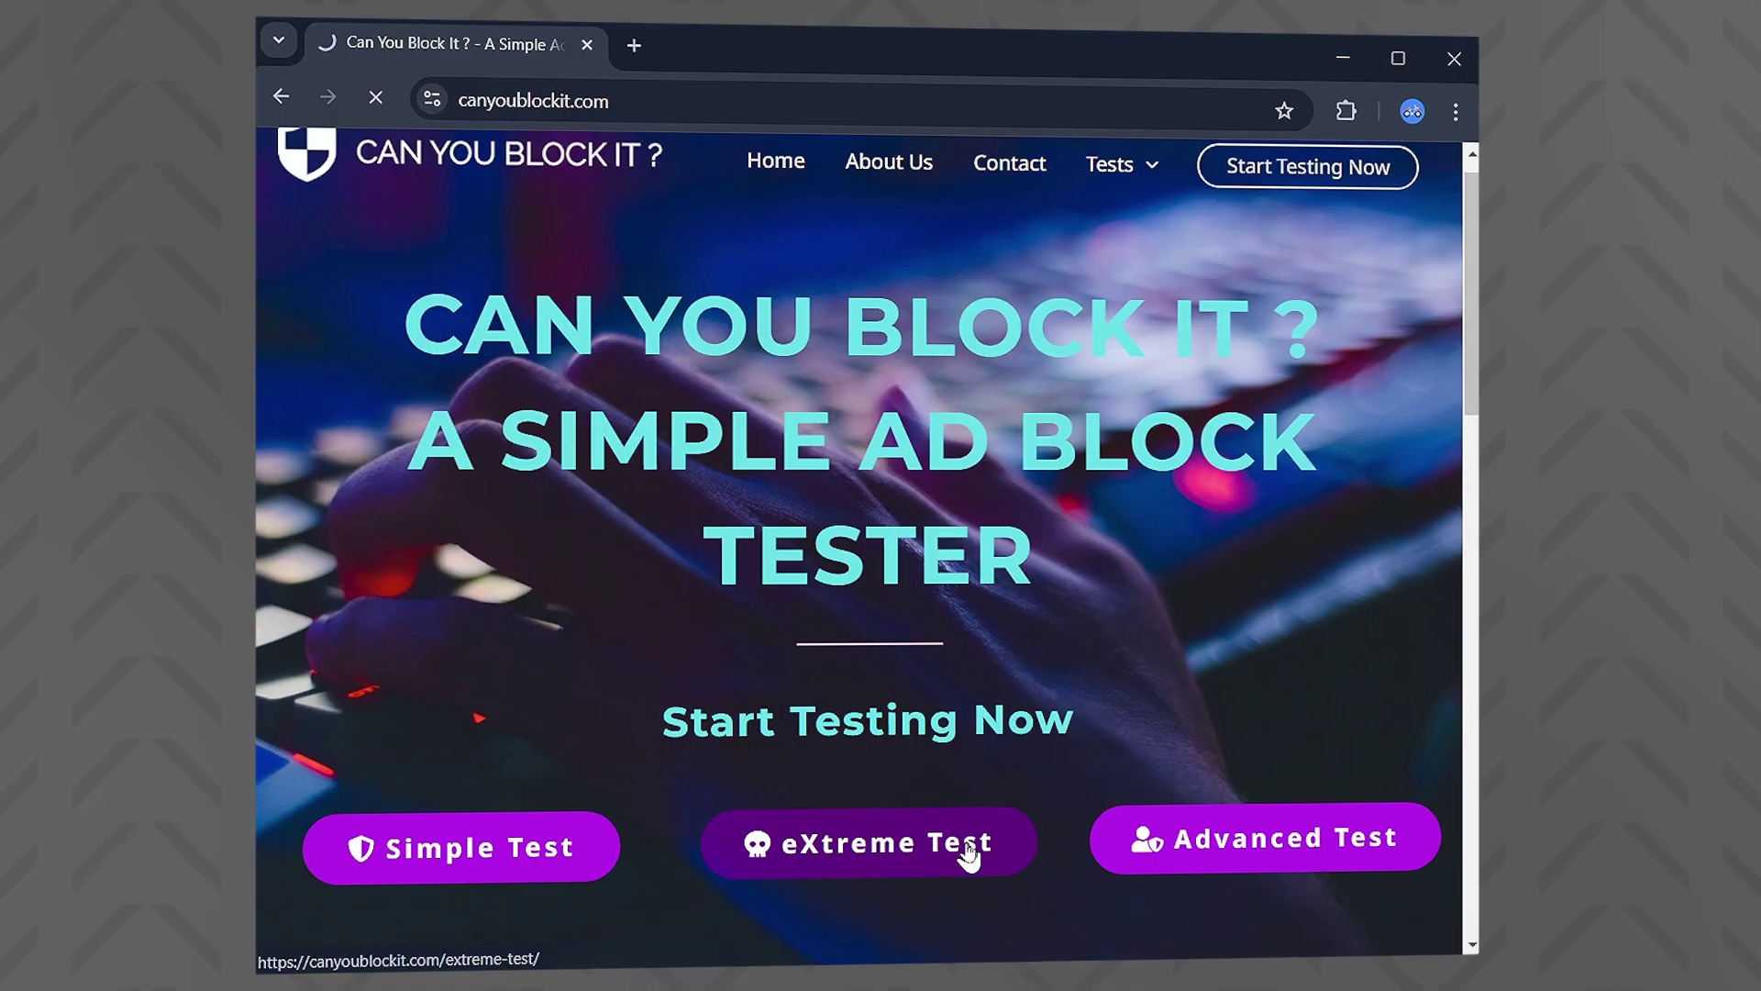
# Run canyoublockit.com's eXtreme ad blocker test and scroll down the test page to see which ads appear
pyautogui.click(967, 847)
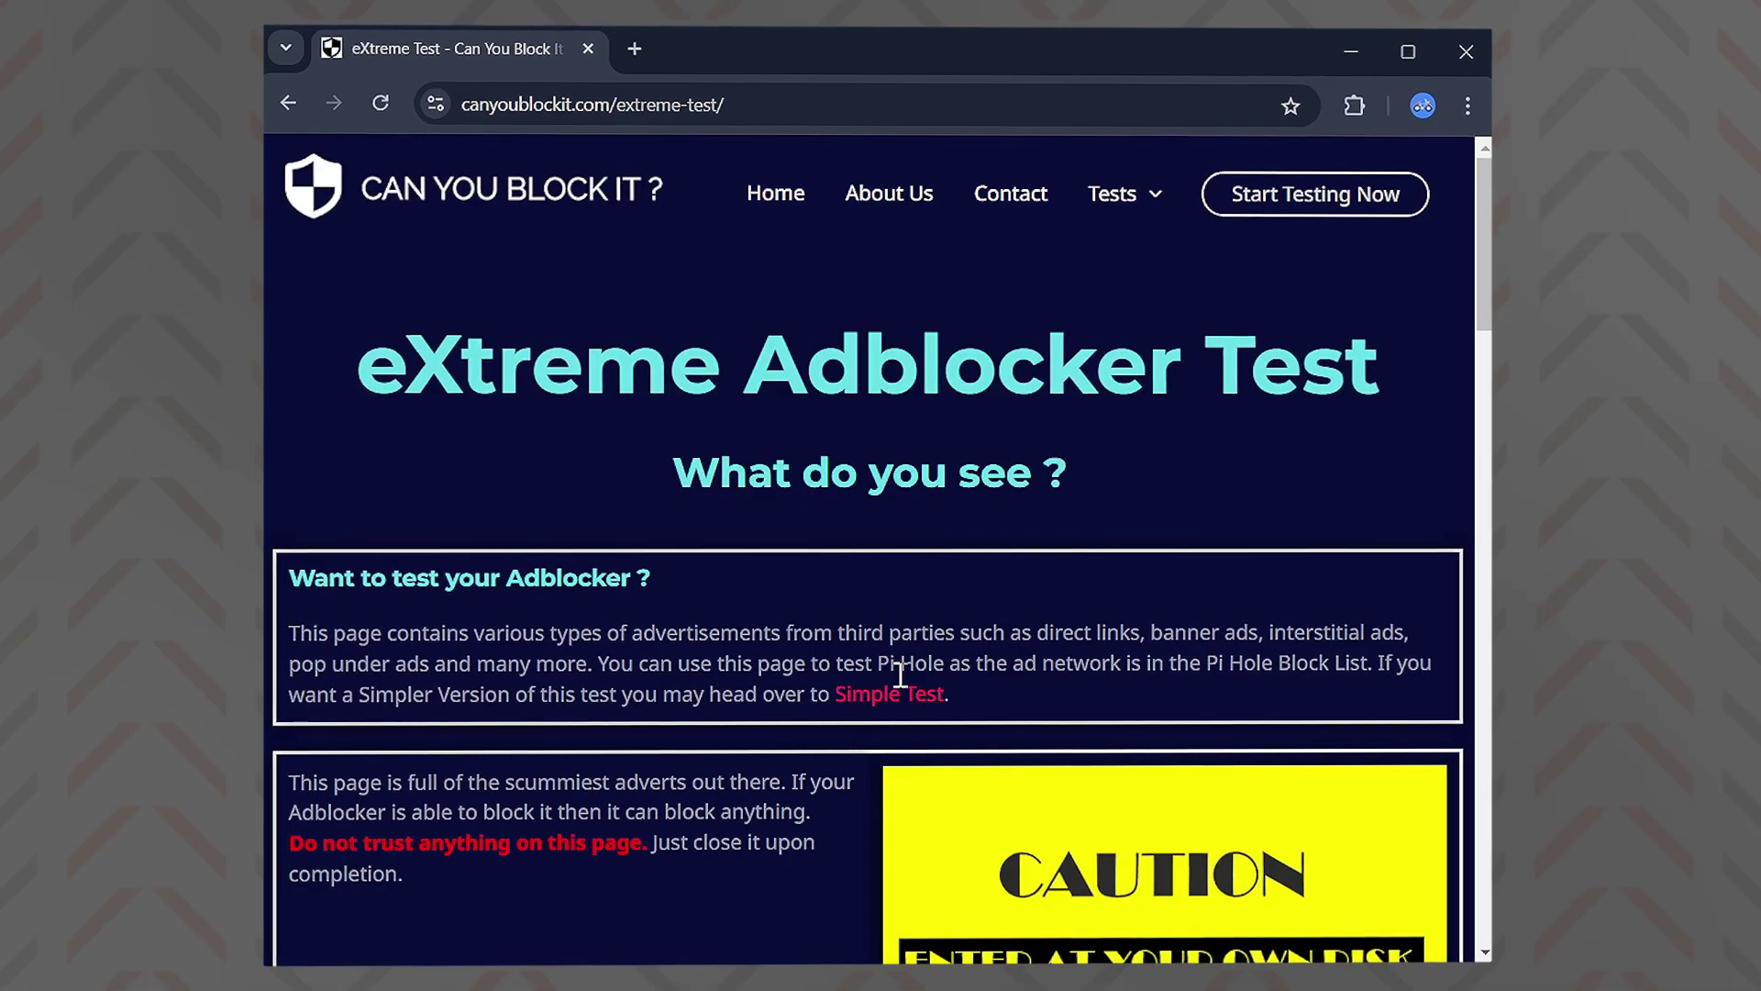
pyautogui.scroll(-4, 900, 661)
pyautogui.scroll(-12, 876, 681)
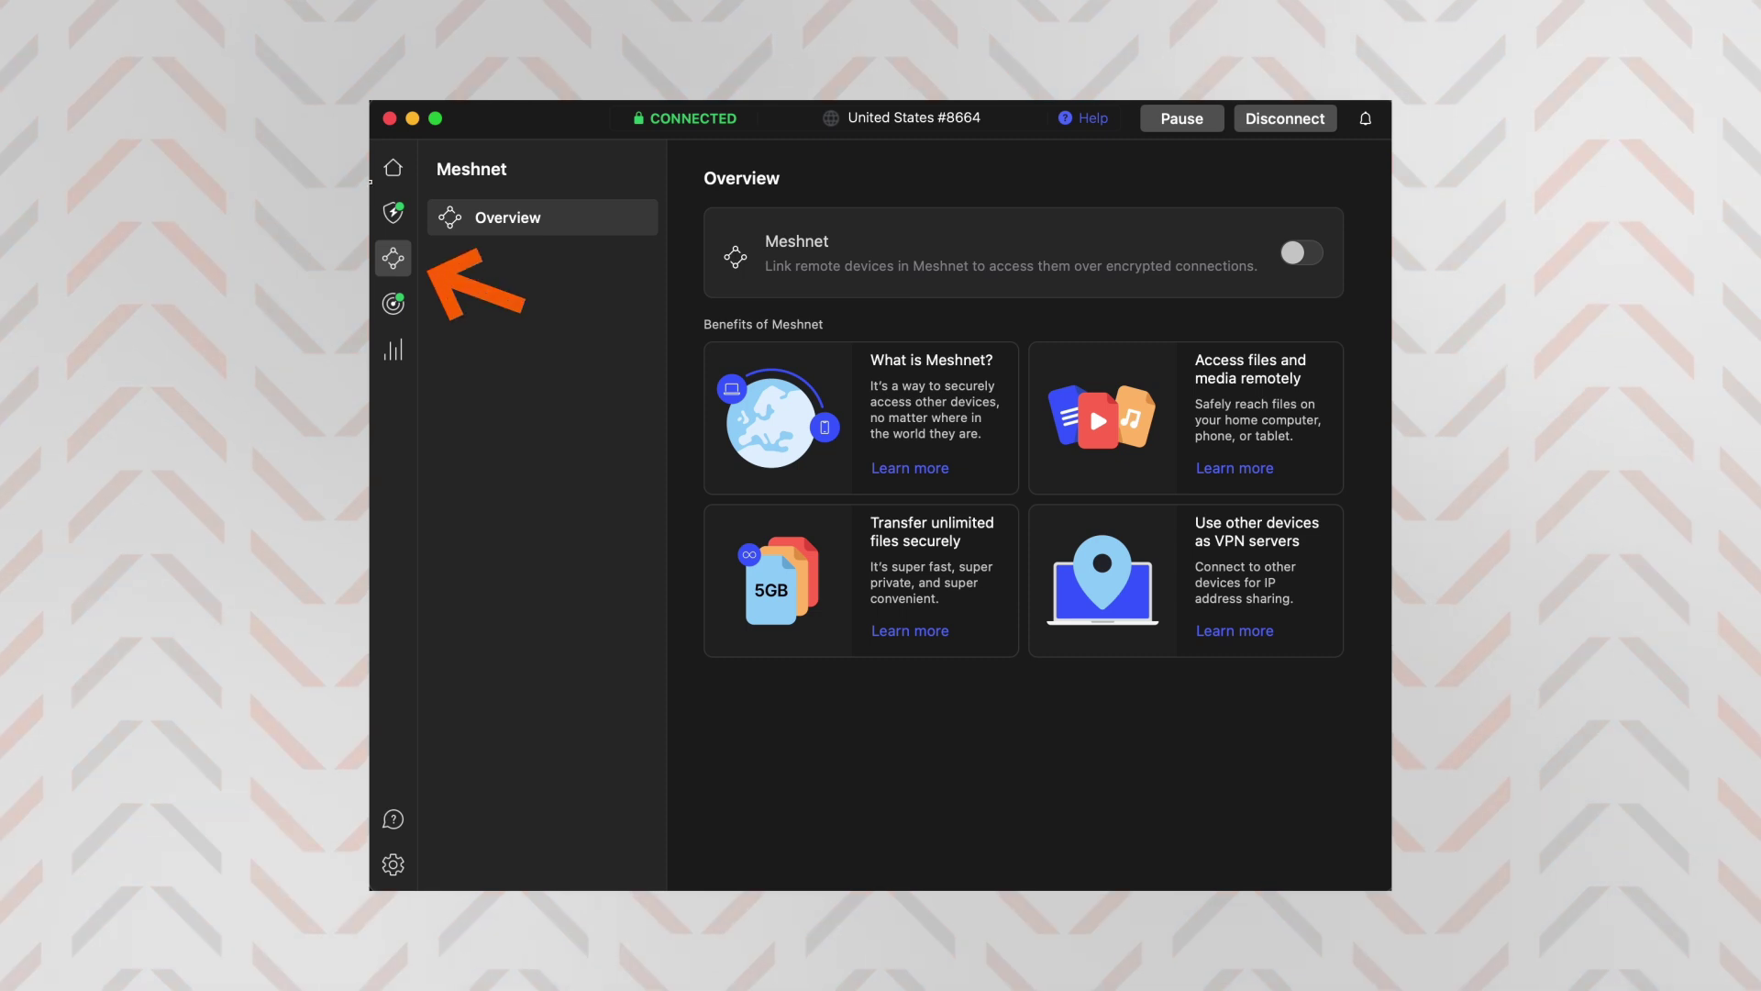
# Switch the Meshnet toggle on and view the External devices list
pyautogui.click(1303, 254)
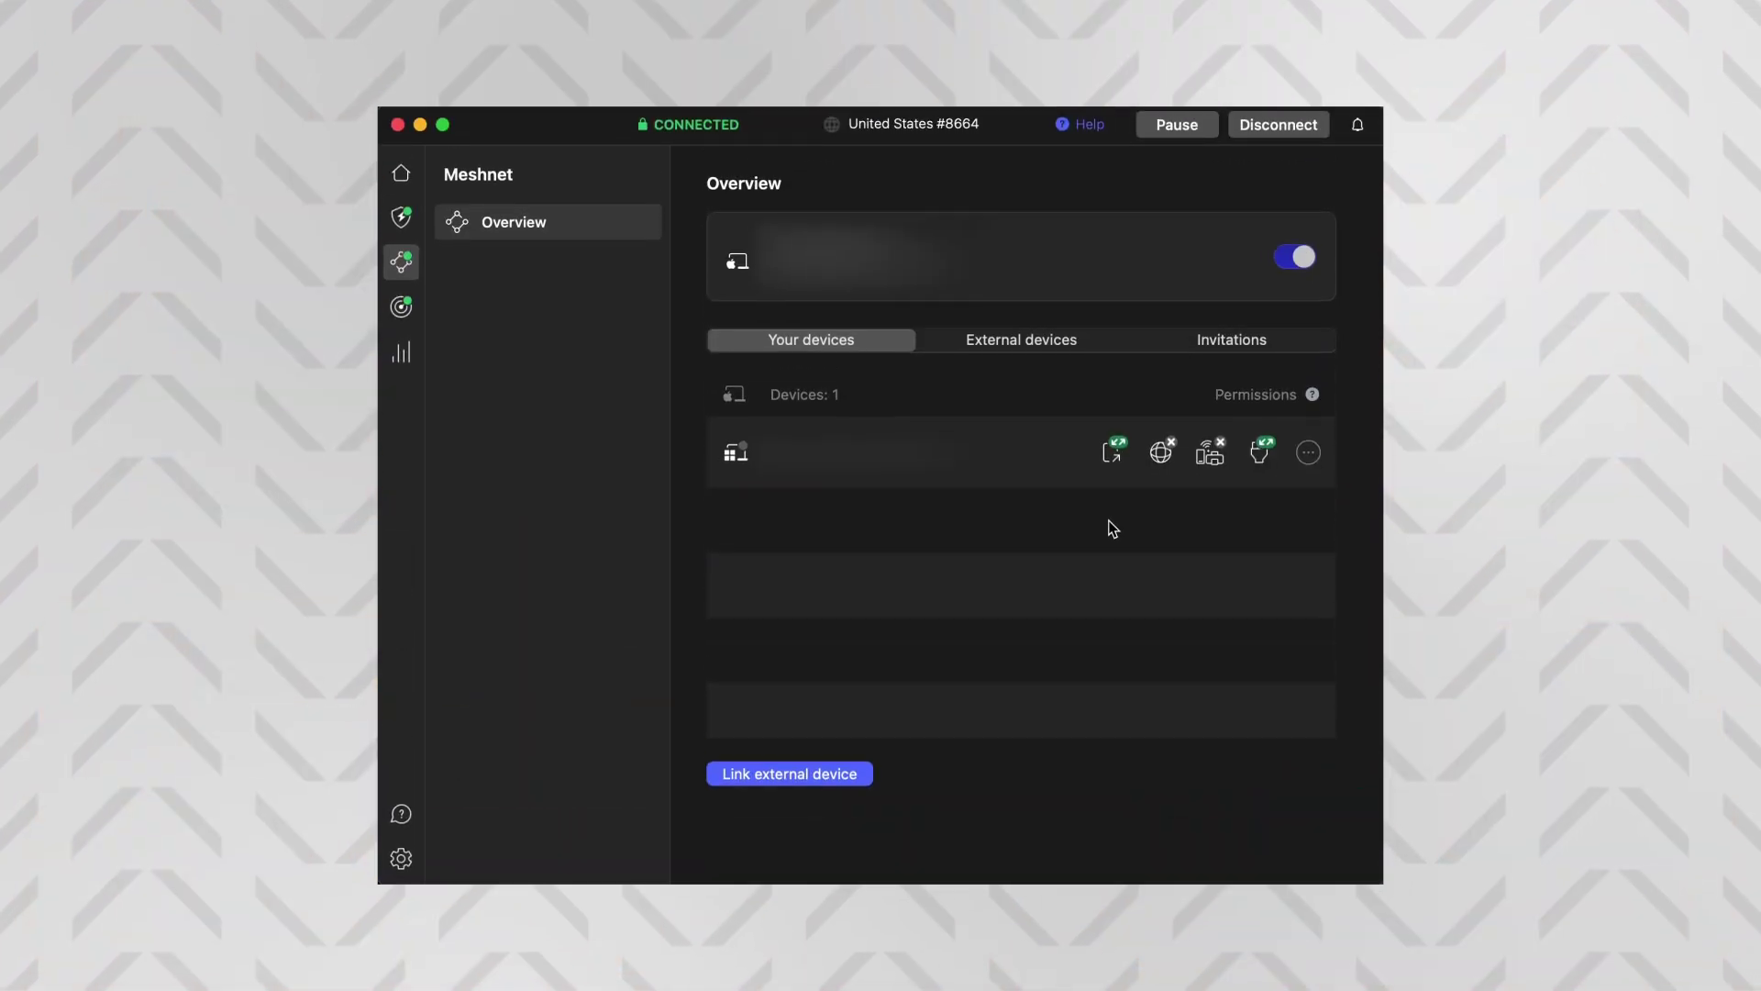
pyautogui.click(1022, 347)
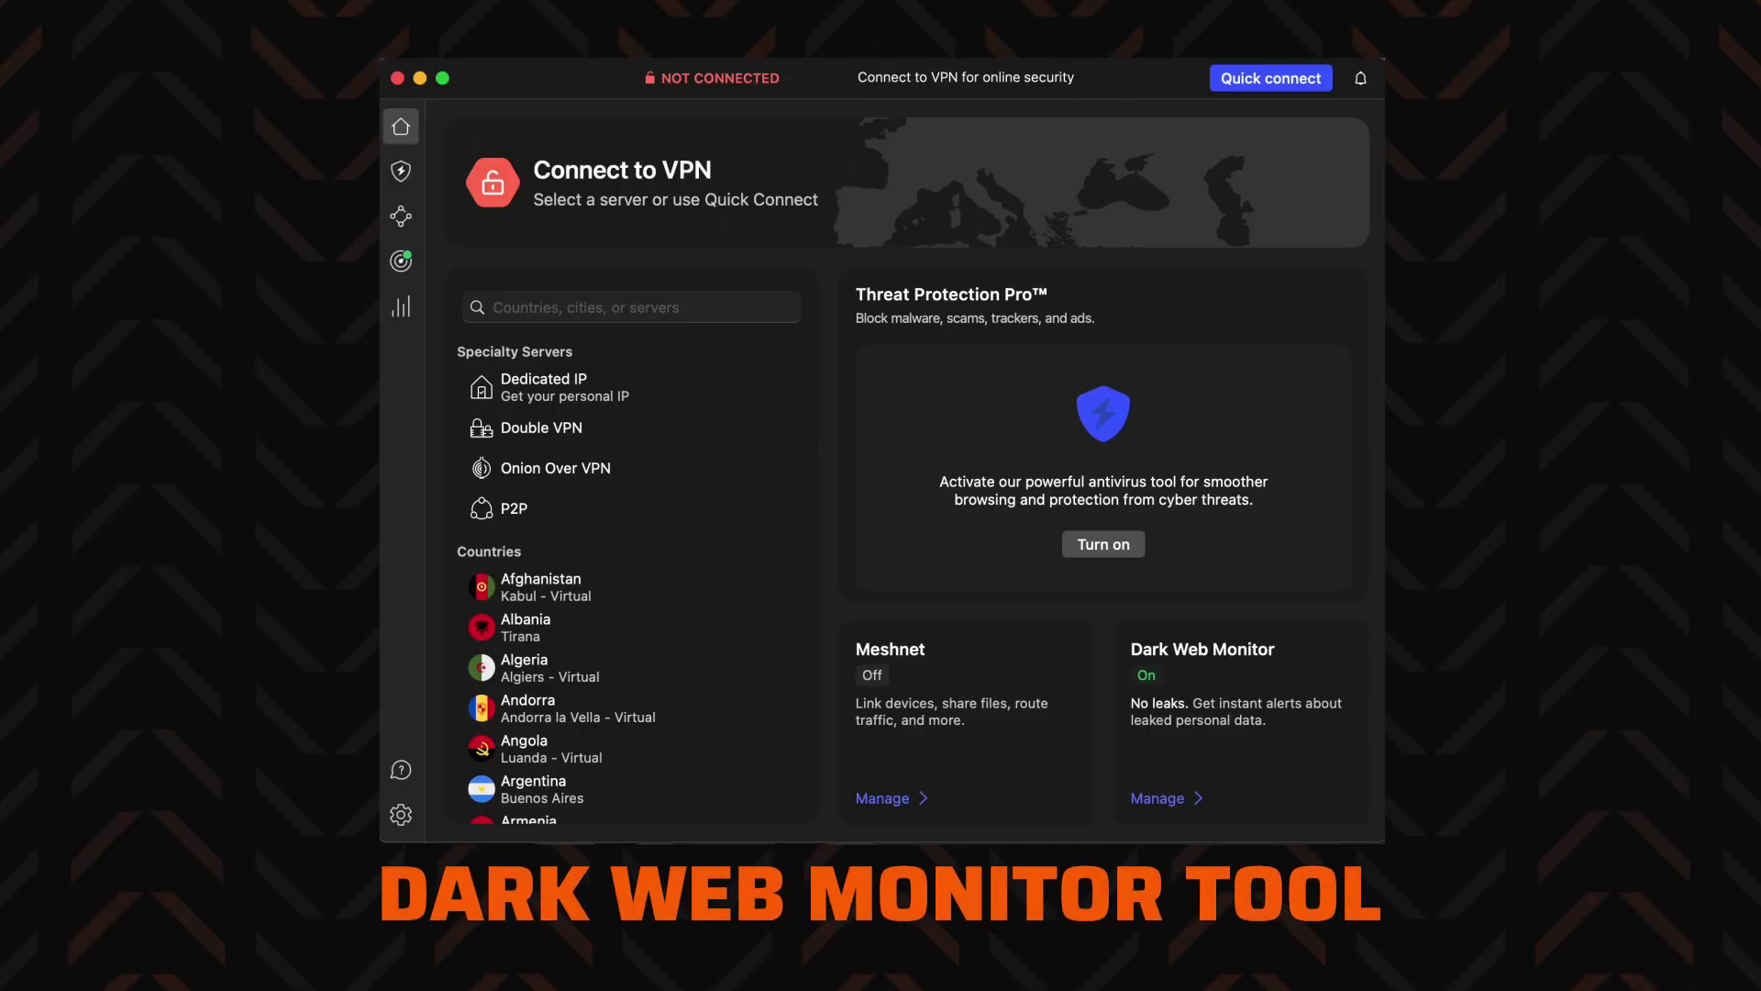
# Submit a second email address in Dark Web Monitor's monitored email list
pyautogui.click(400, 264)
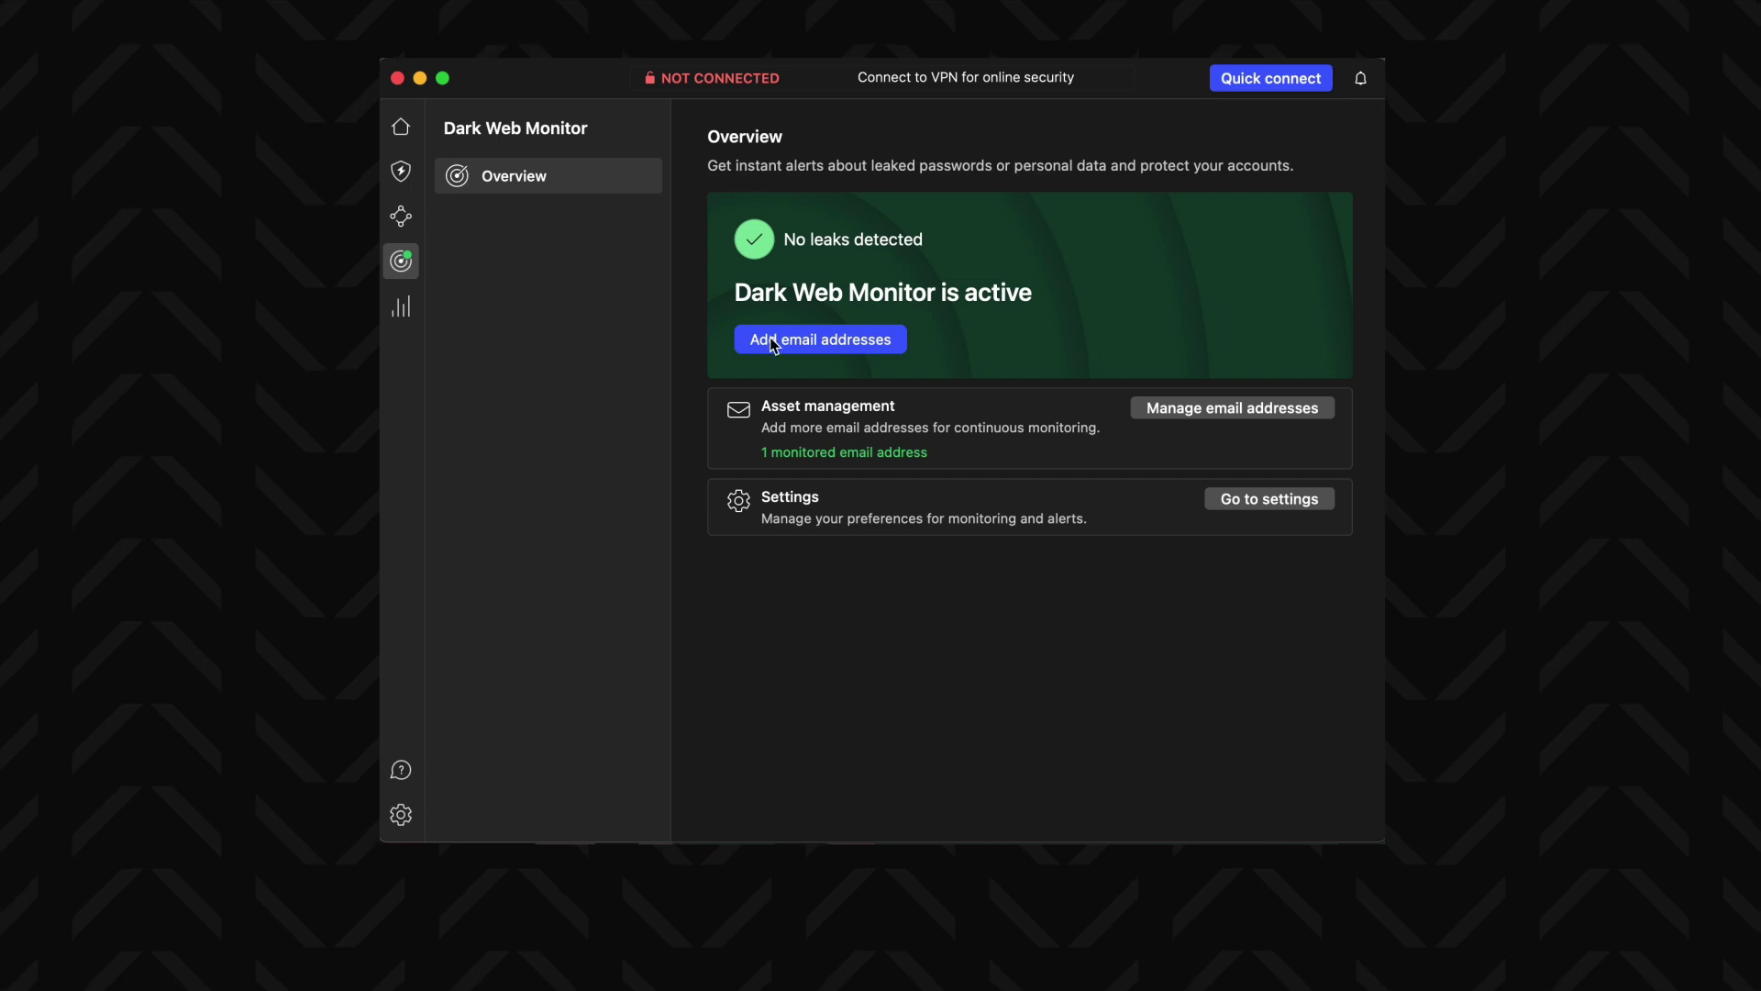
pyautogui.click(773, 342)
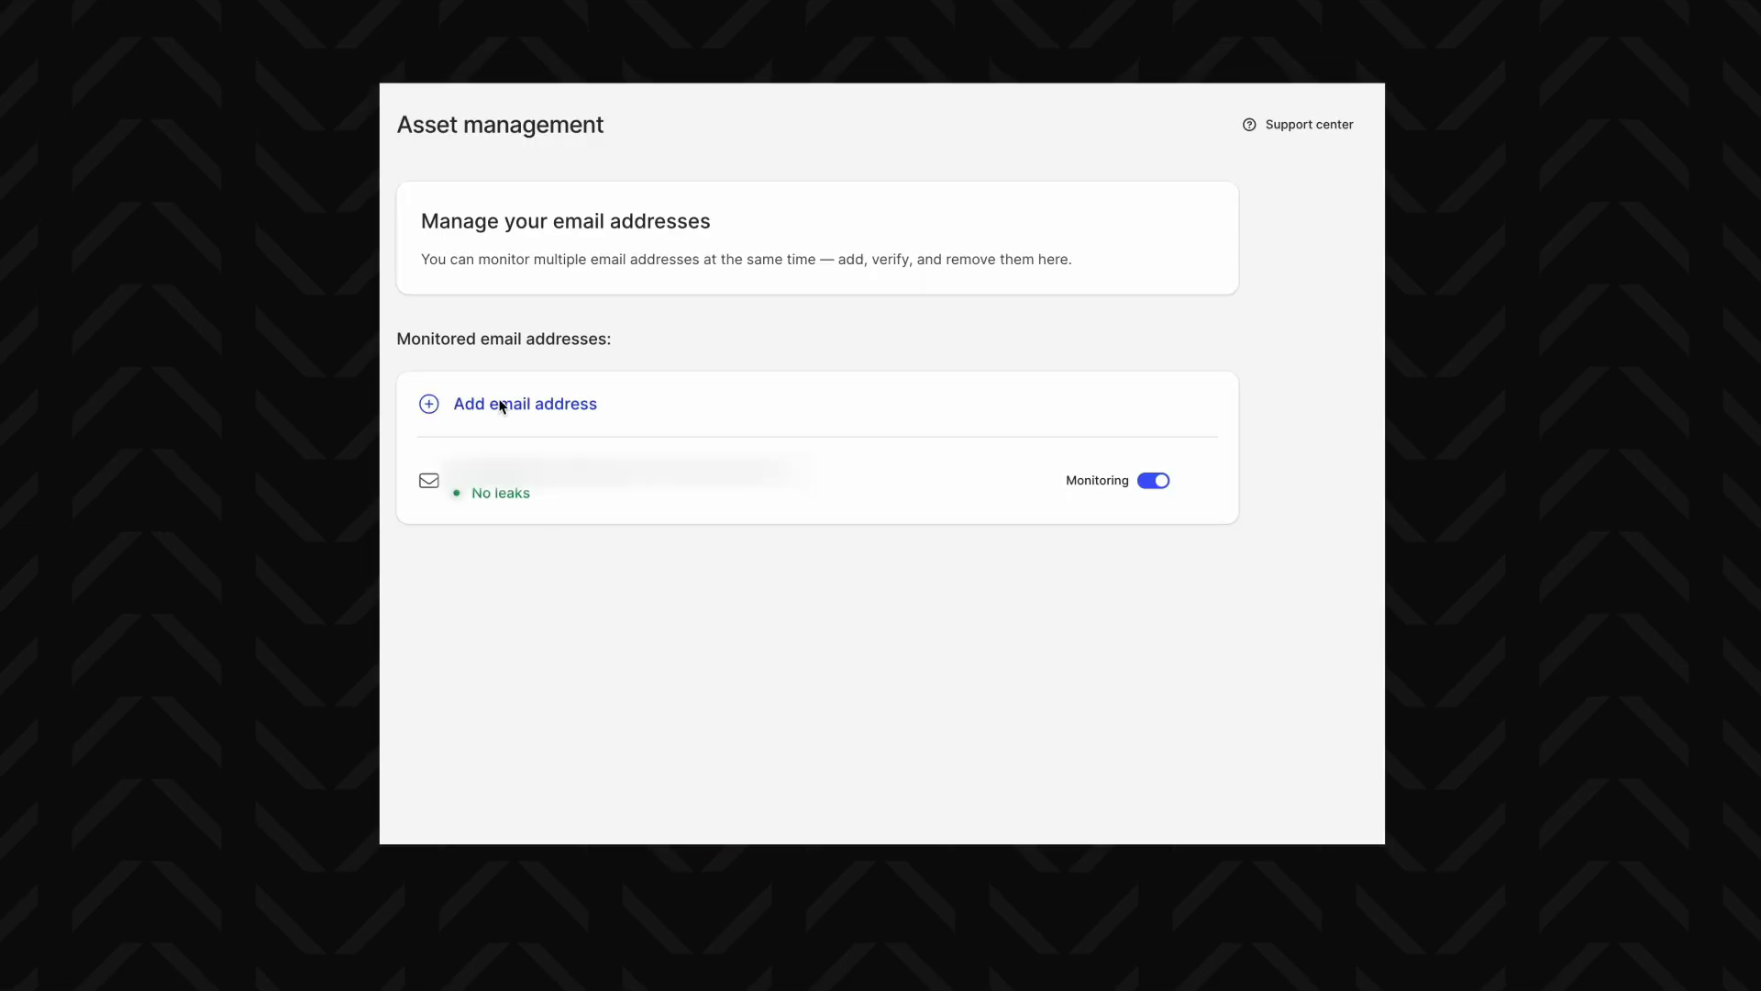
pyautogui.click(502, 406)
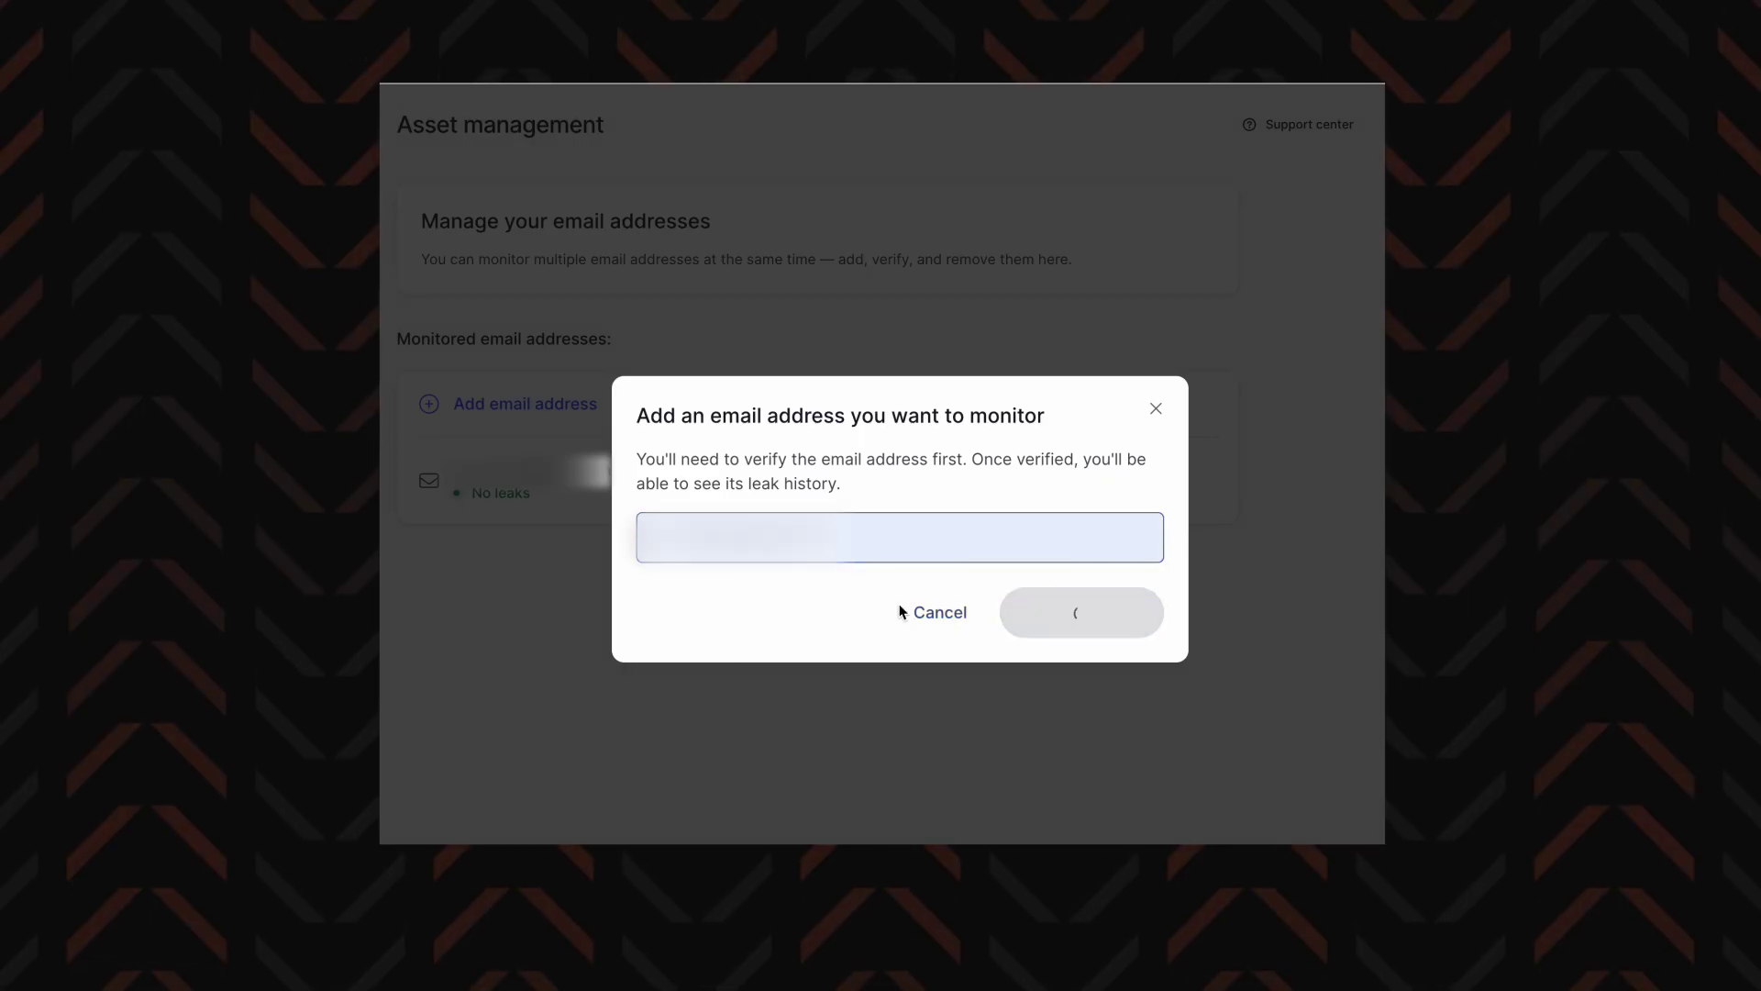
pyautogui.press('Return')
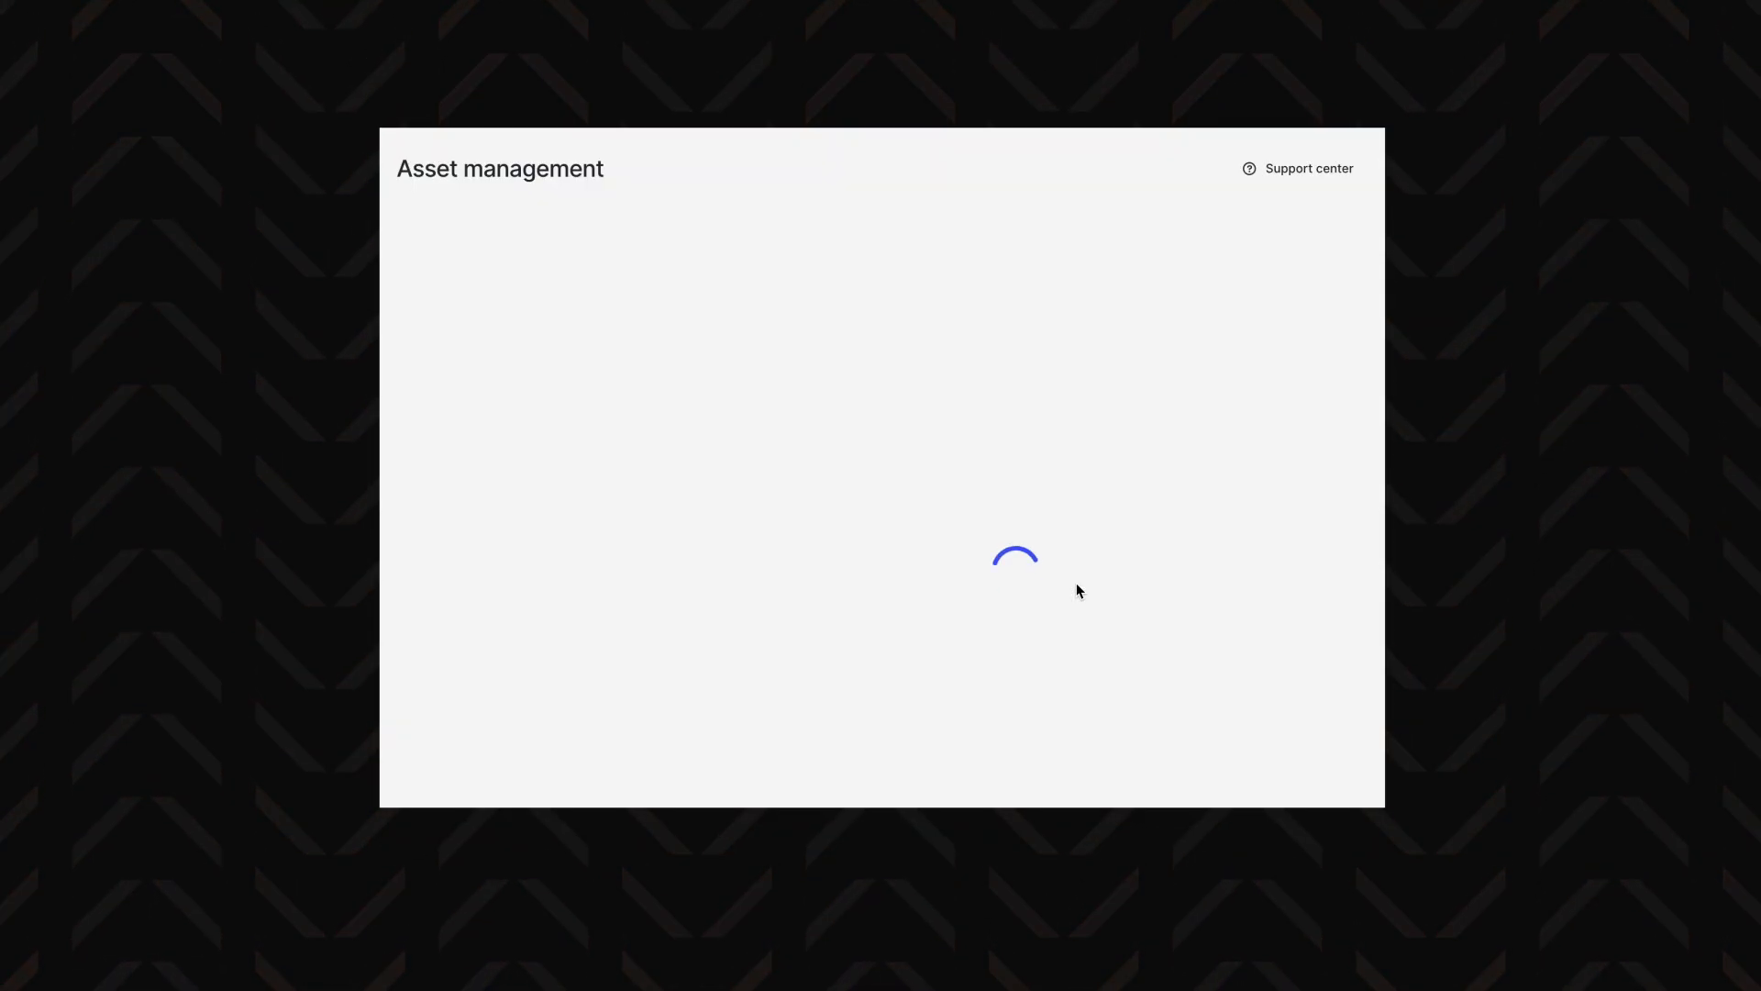